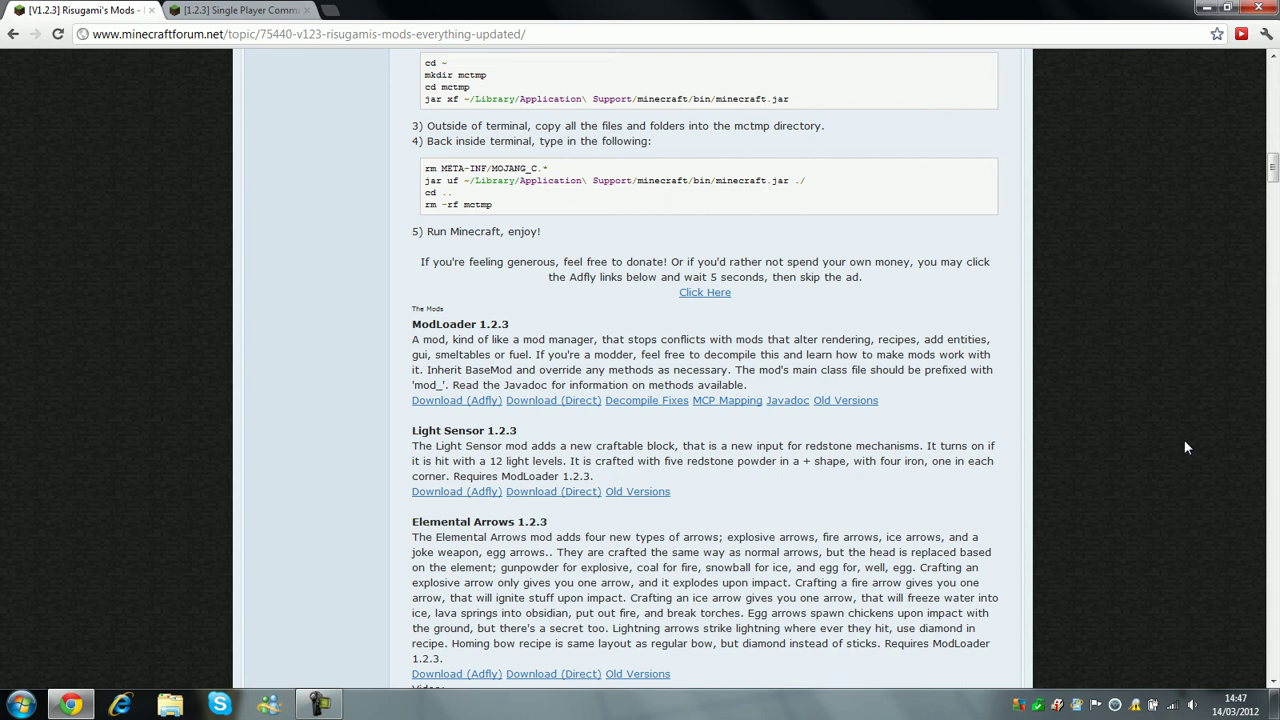
- Compare Risugami's mods page with the Single Player Commands page, scrolling through the mods thread
{"action": "left_click", "coordinate": [200, 8]}
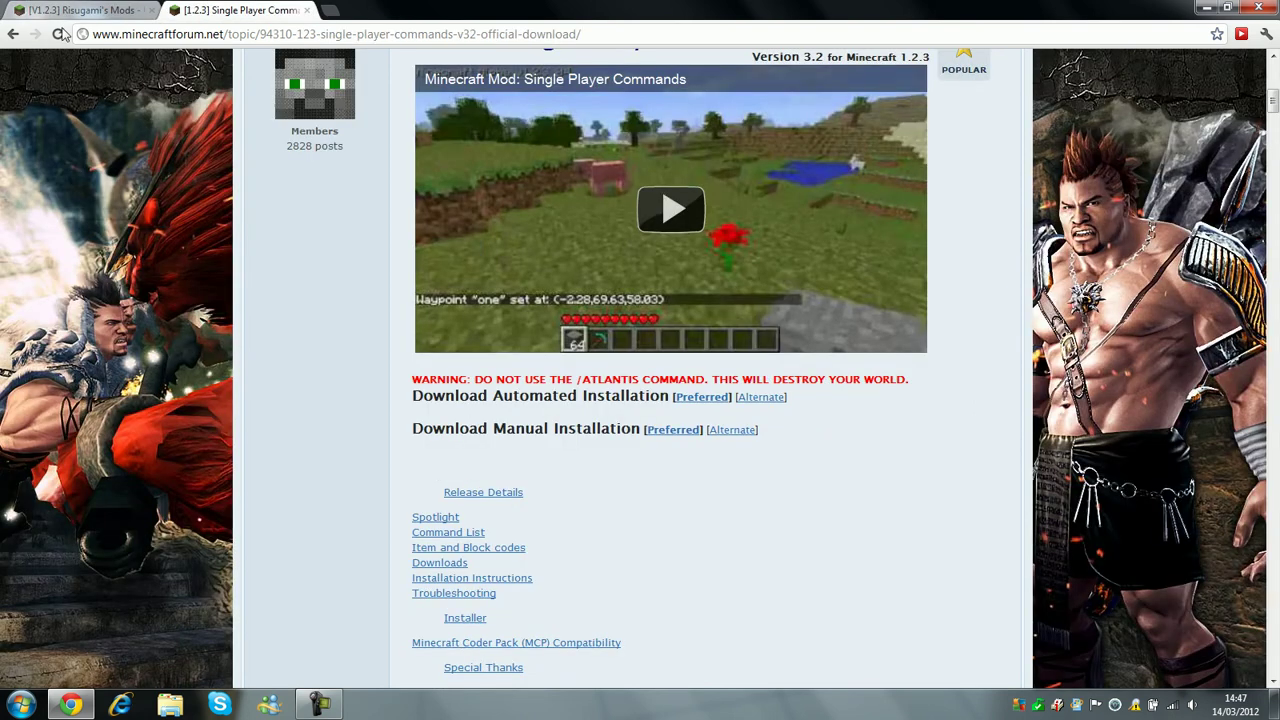
{"action": "left_click", "coordinate": [57, 10]}
{"action": "left_click", "coordinate": [258, 10]}
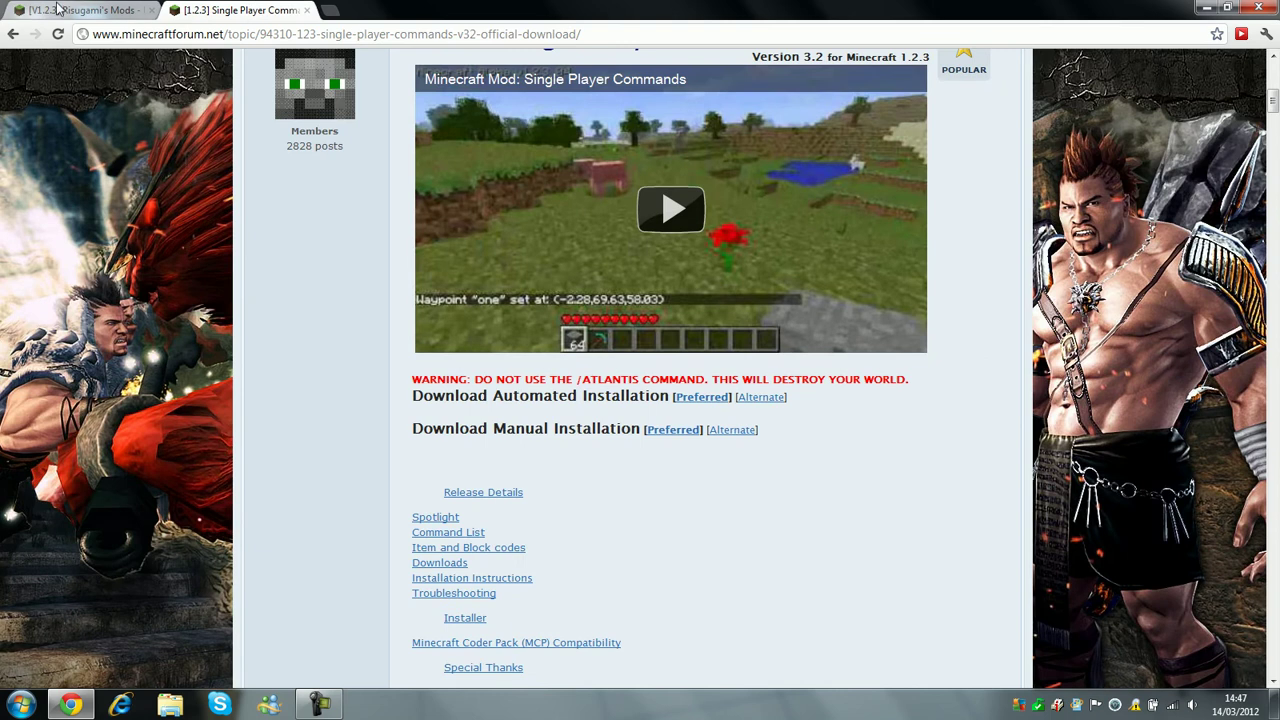
{"action": "left_click", "coordinate": [57, 10]}
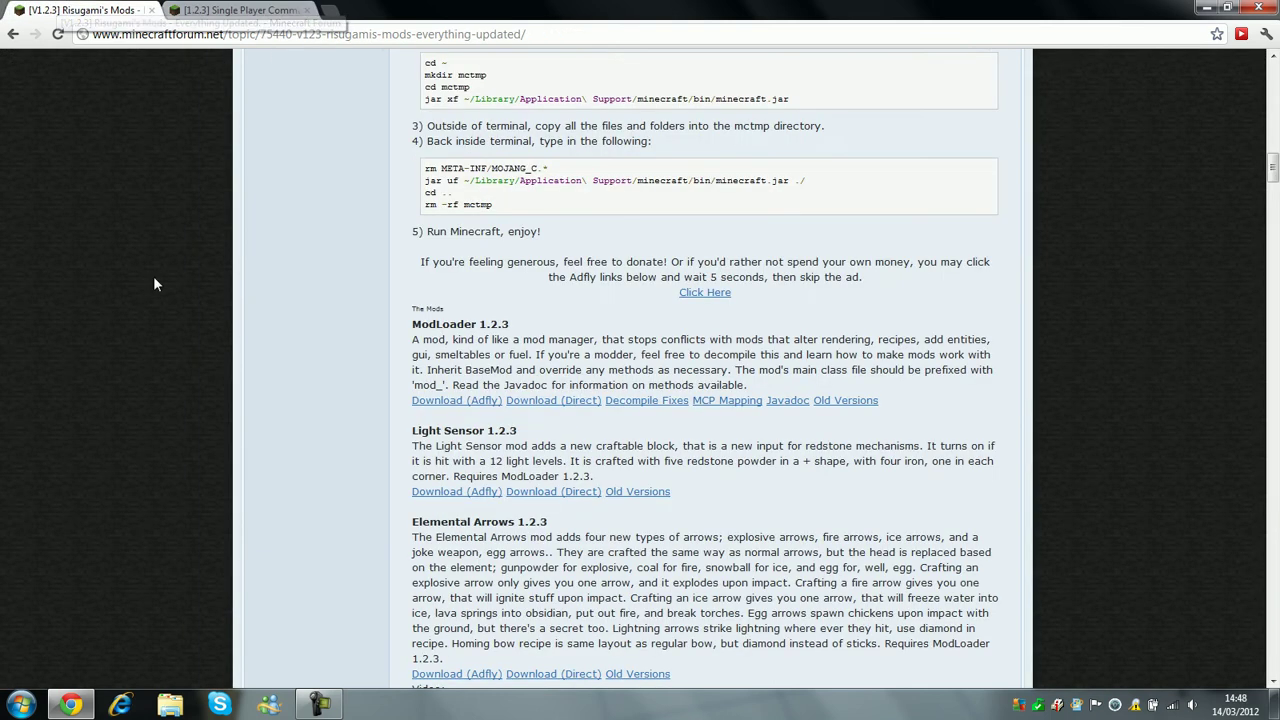
{"action": "left_click", "coordinate": [262, 10]}
{"action": "left_click", "coordinate": [100, 12]}
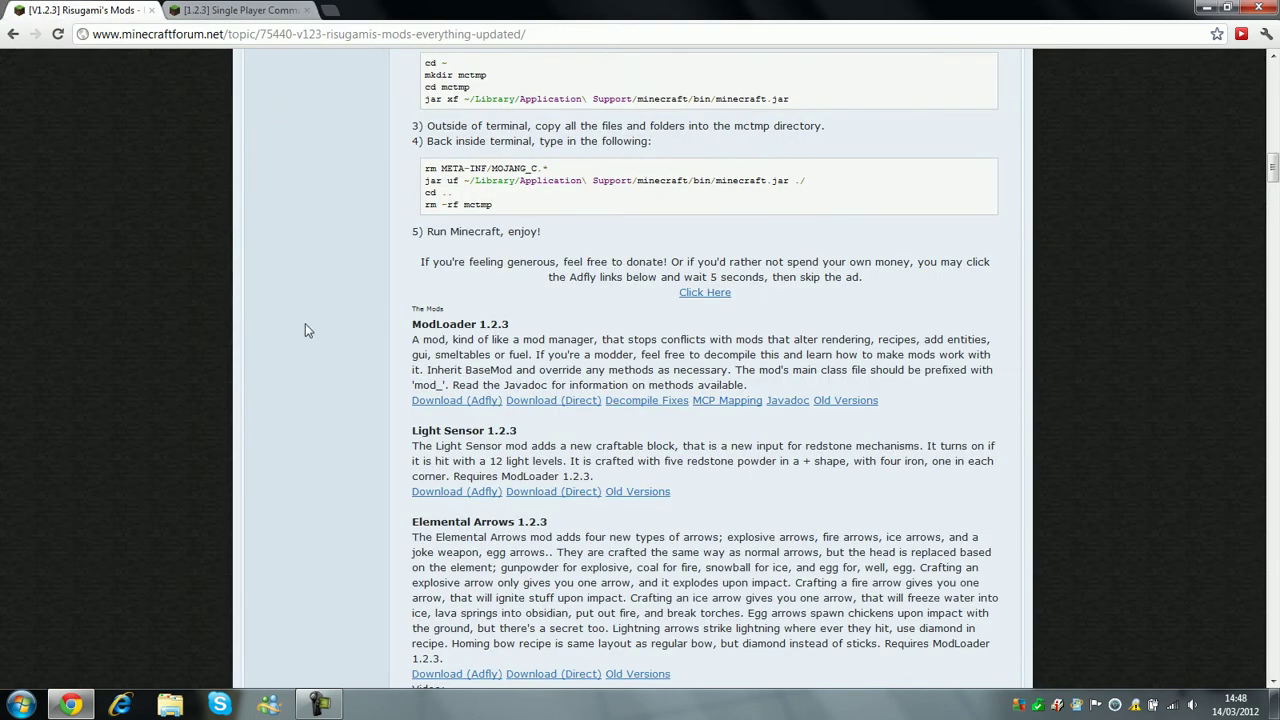
{"action": "scroll", "coordinate": [352, 364], "scroll_direction": "up", "scroll_amount": 2}
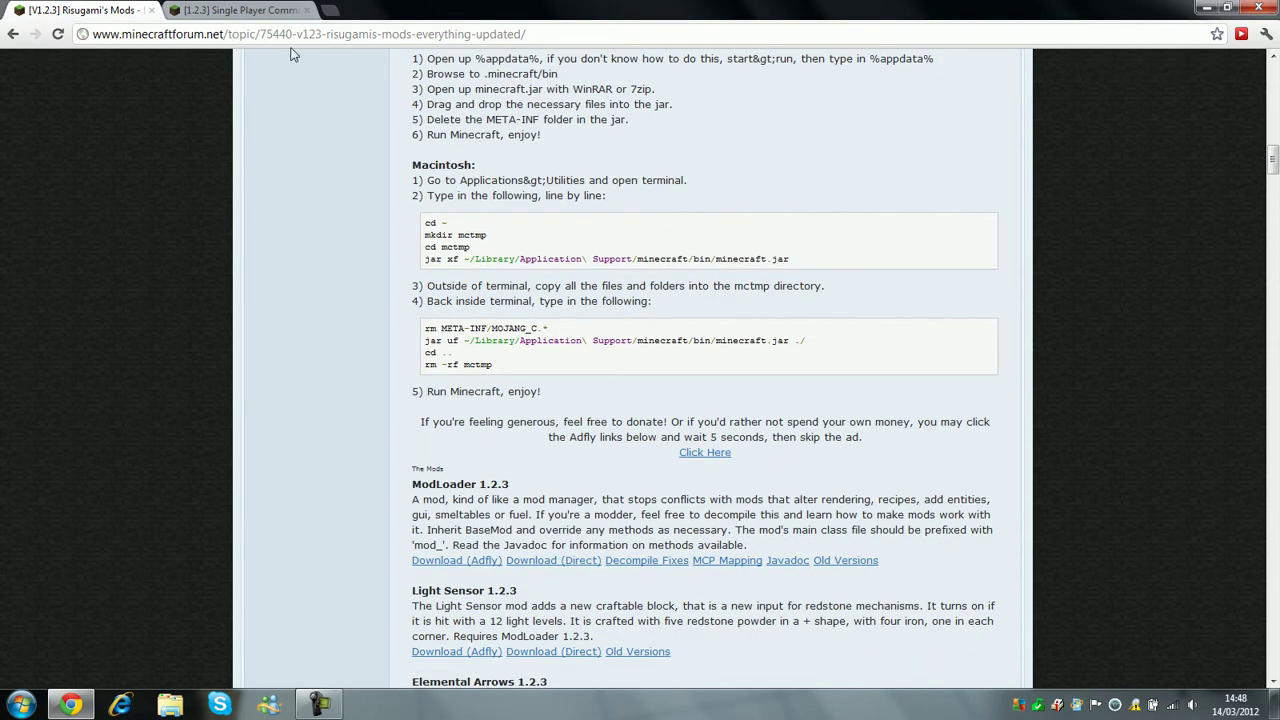
{"action": "left_click", "coordinate": [604, 33]}
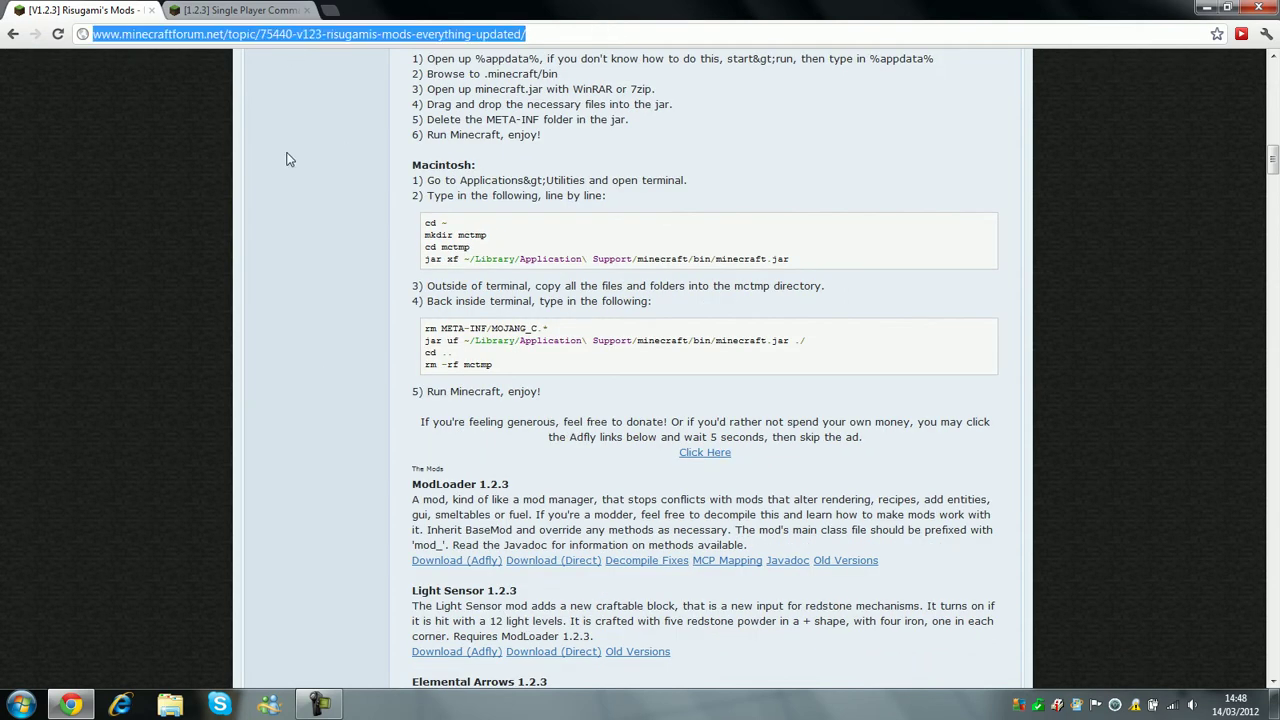
{"action": "left_click", "coordinate": [285, 316]}
{"action": "scroll", "coordinate": [289, 325], "scroll_direction": "down", "scroll_amount": 1}
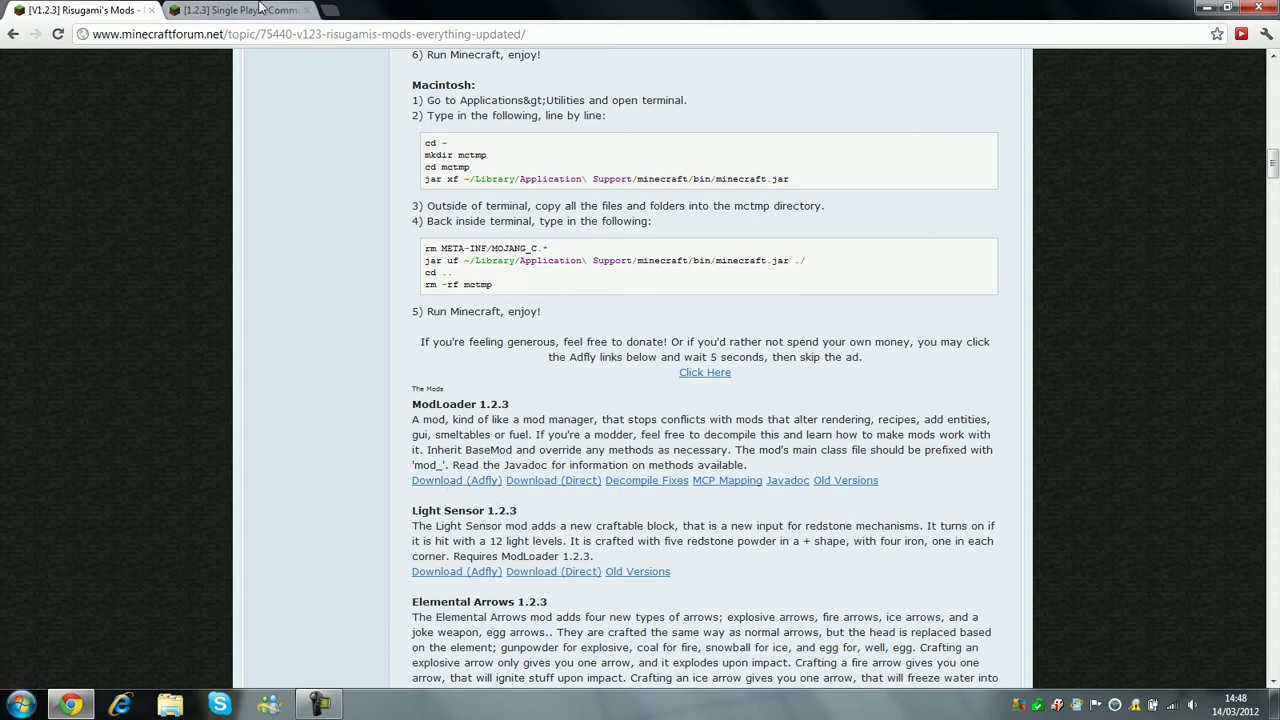
- Review the Single Player Commands page once more, then close its tab
{"action": "left_click", "coordinate": [260, 8]}
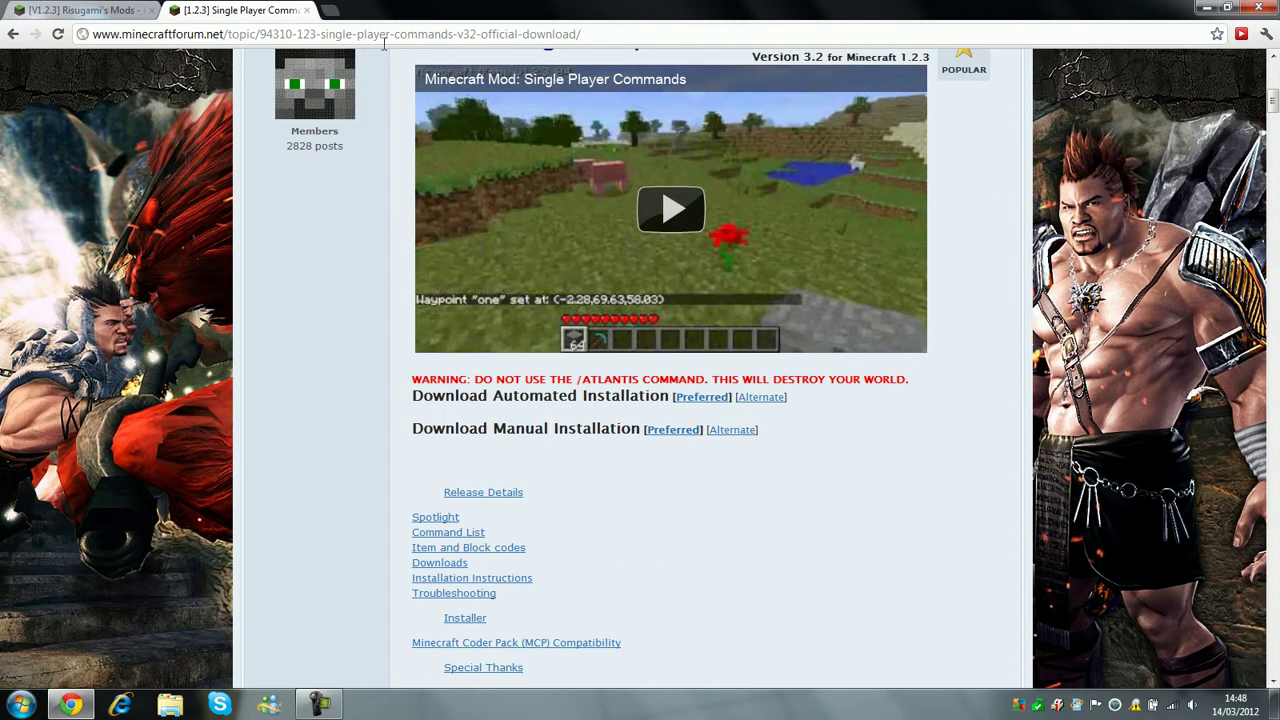
{"action": "scroll", "coordinate": [188, 290], "scroll_direction": "down", "scroll_amount": 3}
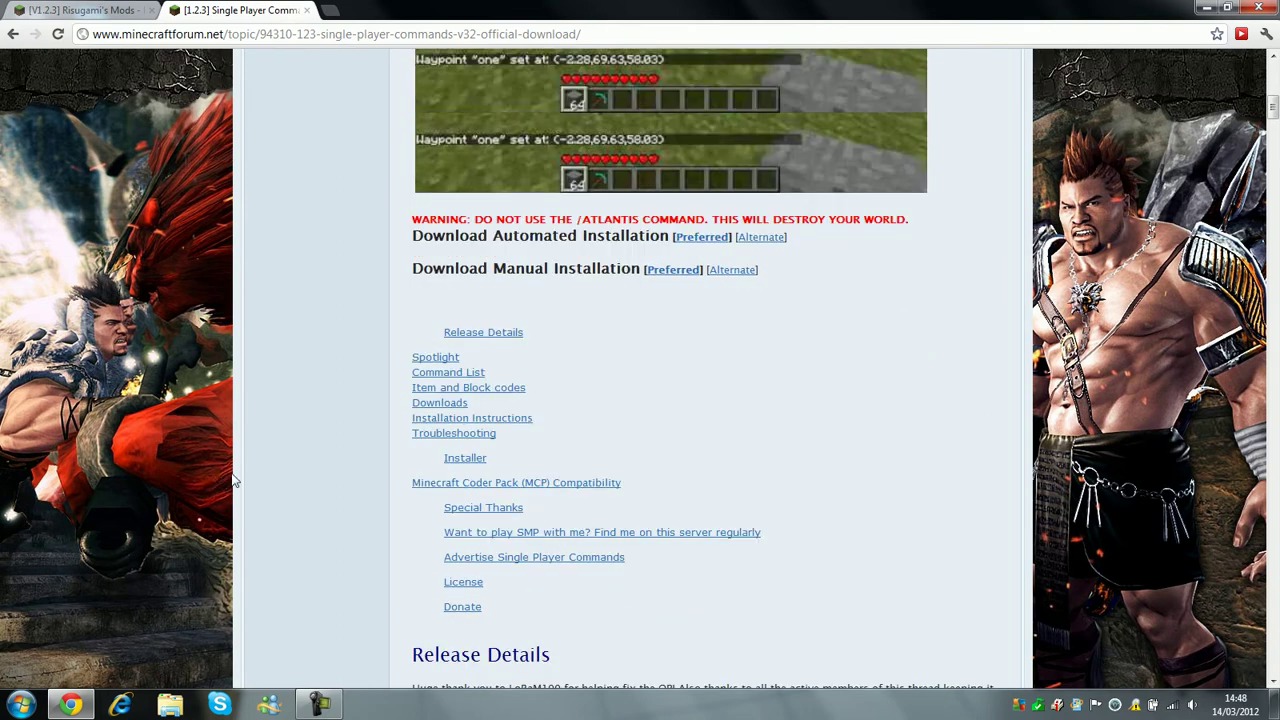
{"action": "scroll", "coordinate": [311, 451], "scroll_direction": "up", "scroll_amount": 1}
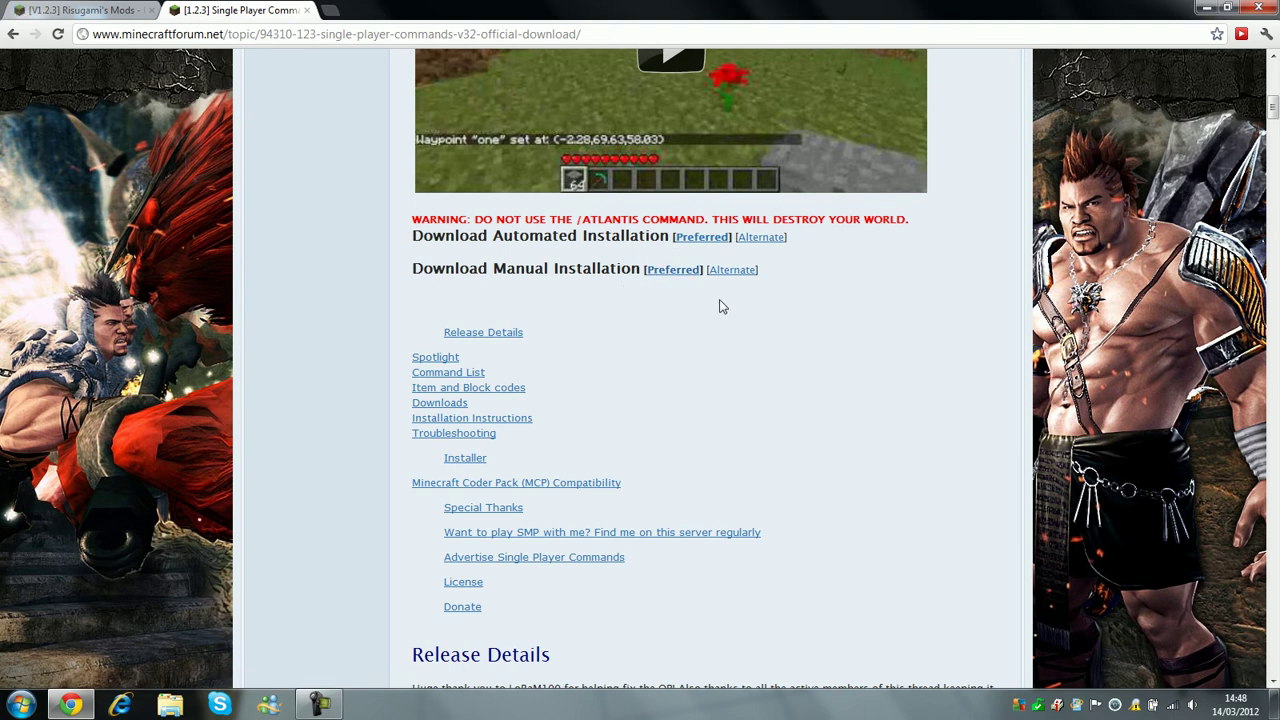
{"action": "left_click", "coordinate": [308, 10]}
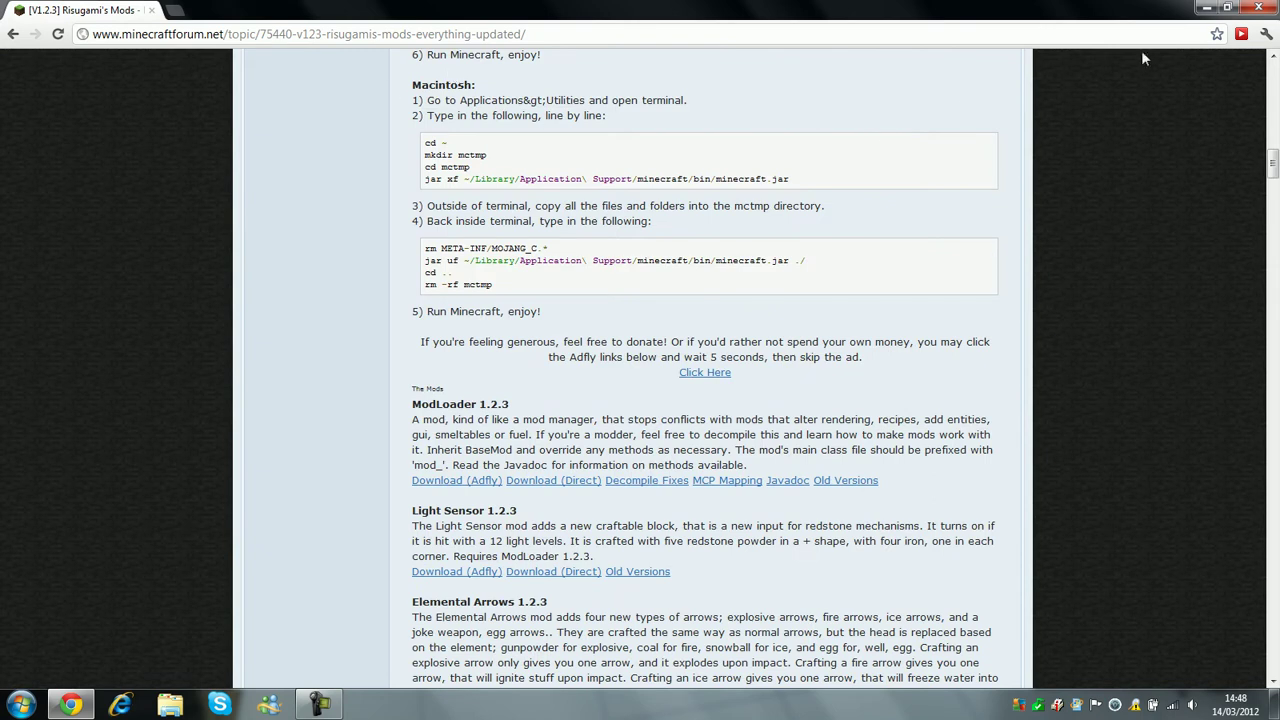
- Minimize Chrome and browse to Downloads > emon > Emon stuff in the user folder
{"action": "left_click", "coordinate": [1206, 7]}
{"action": "left_click", "coordinate": [22, 705]}
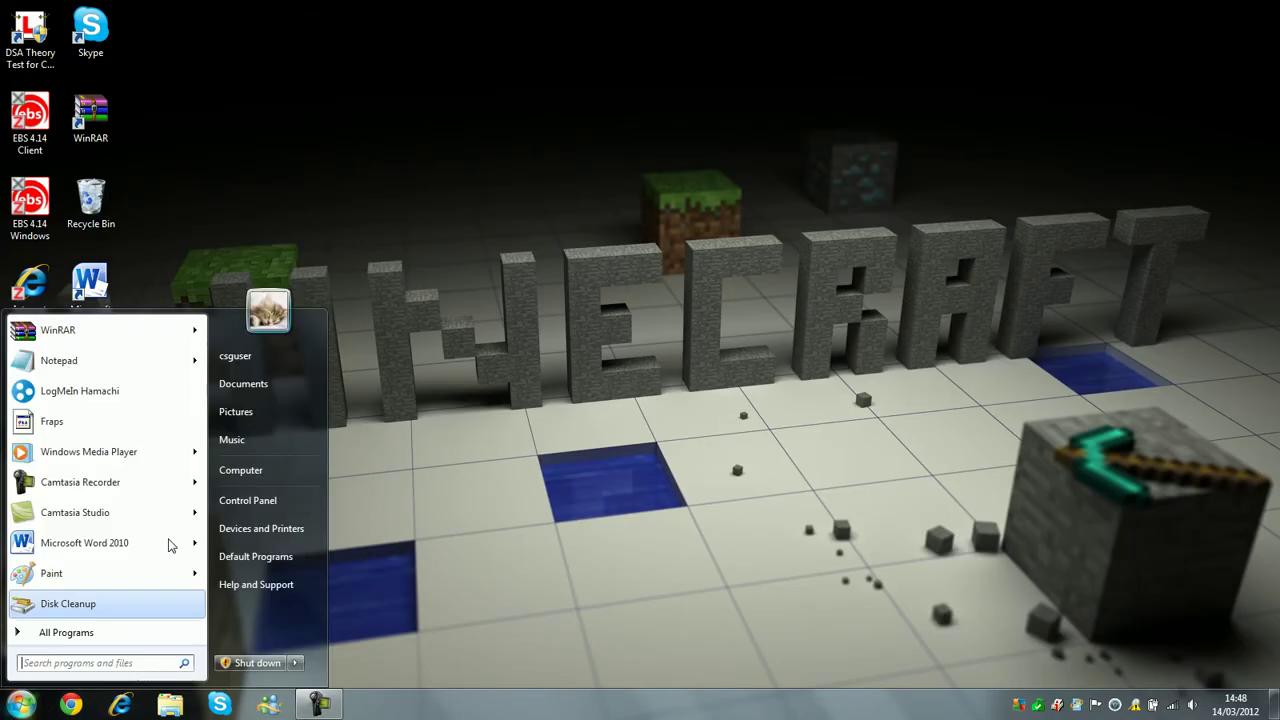
{"action": "left_click", "coordinate": [241, 357]}
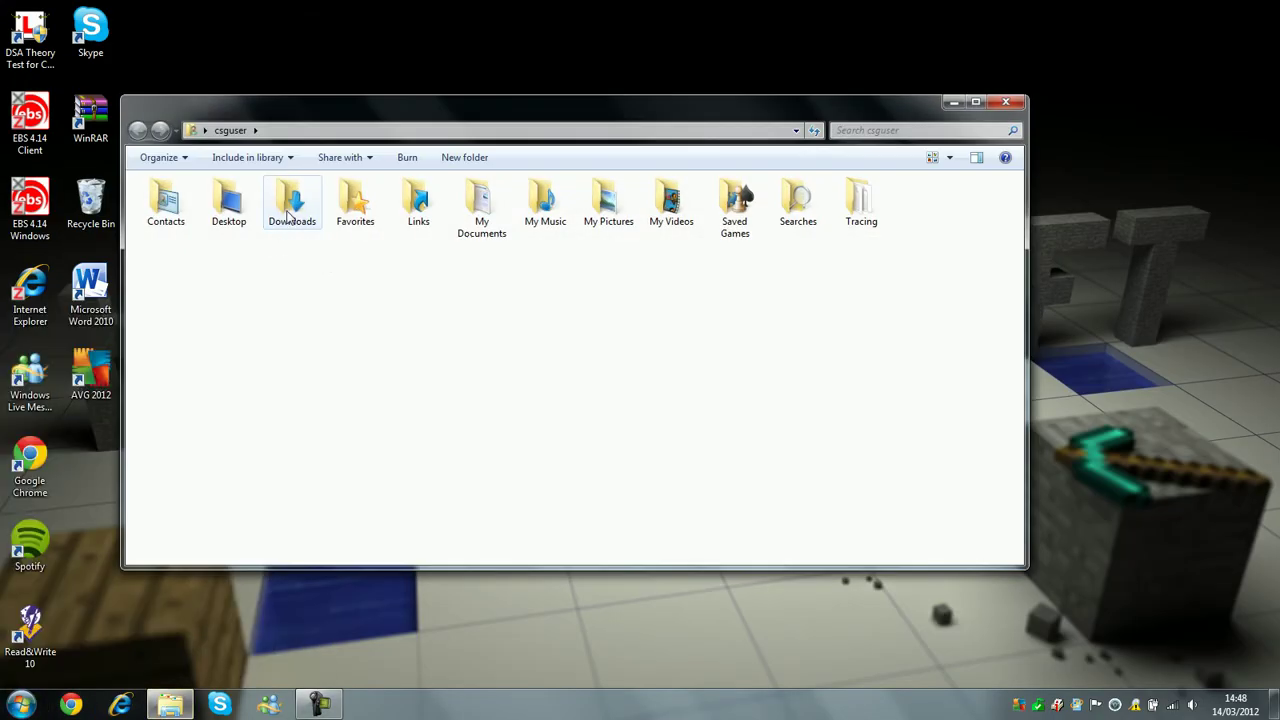
{"action": "double_click", "coordinate": [287, 213]}
{"action": "double_click", "coordinate": [252, 235]}
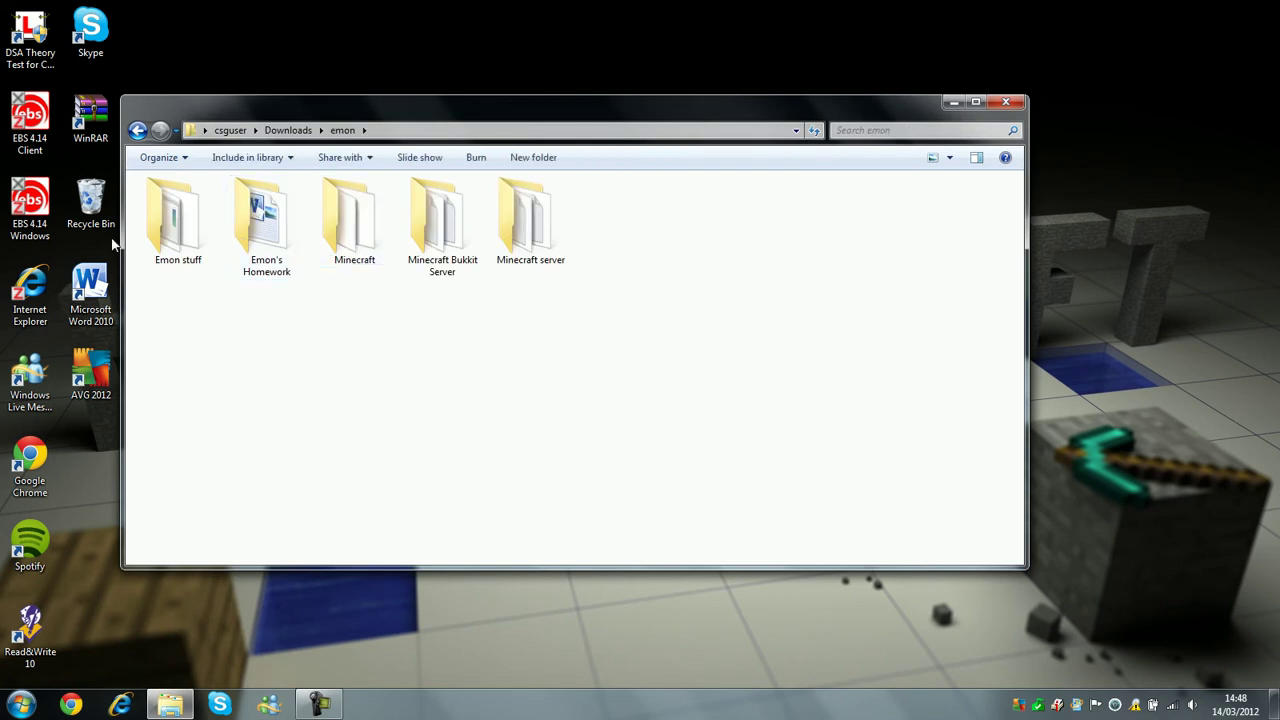
{"action": "double_click", "coordinate": [175, 220]}
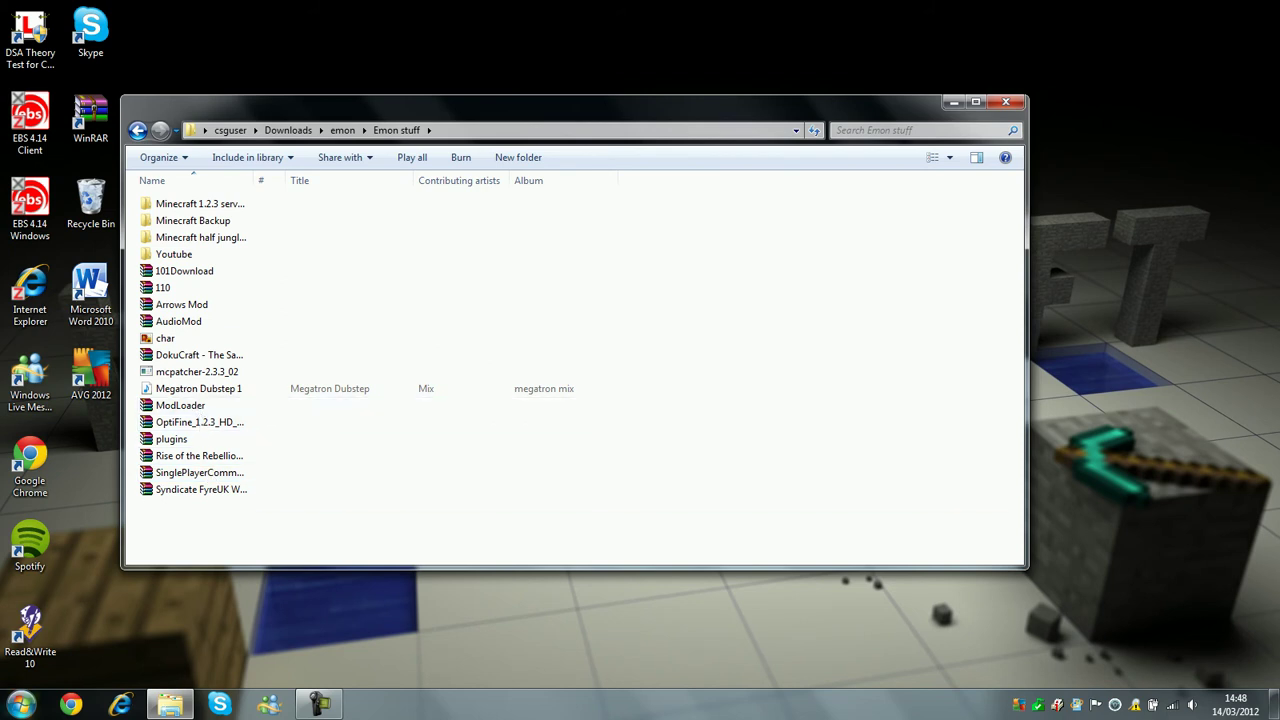
{"action": "left_click", "coordinate": [21, 704]}
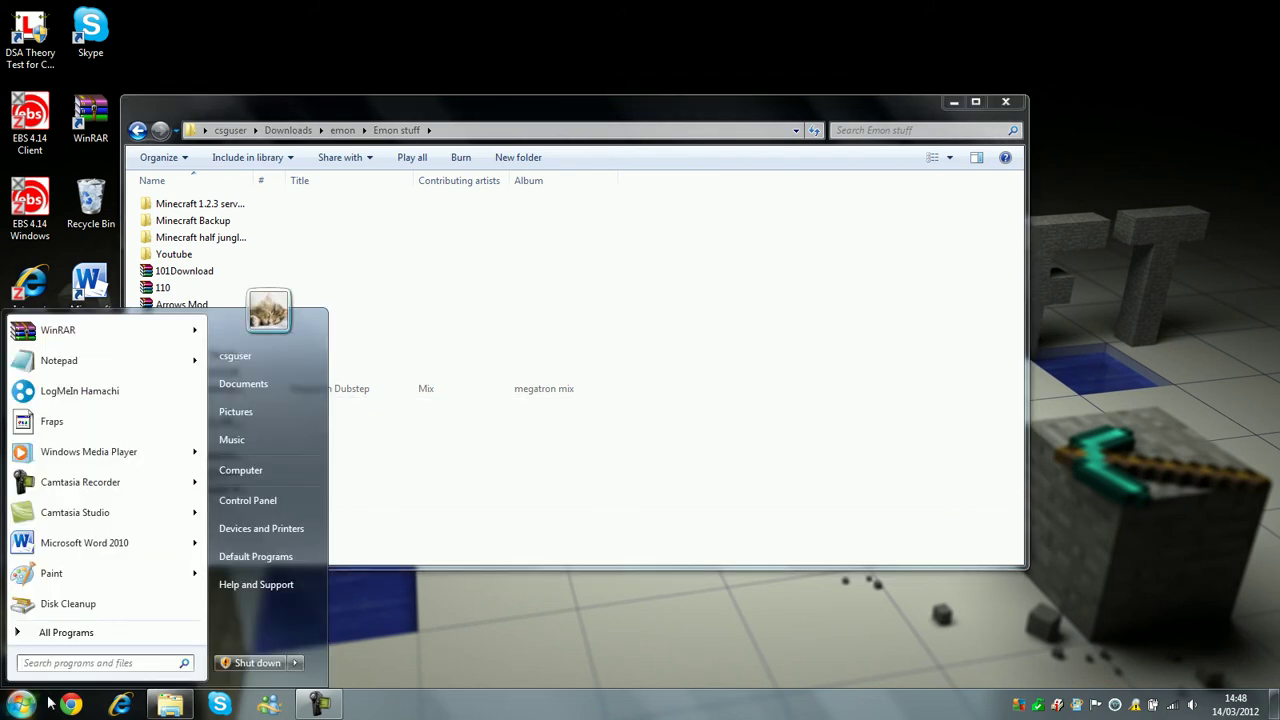
- Go to %appdata%\.minecraft\bin and list the programs that can open minecraft.jar
{"action": "left_click", "coordinate": [151, 666]}
{"action": "type", "text": "%app"}
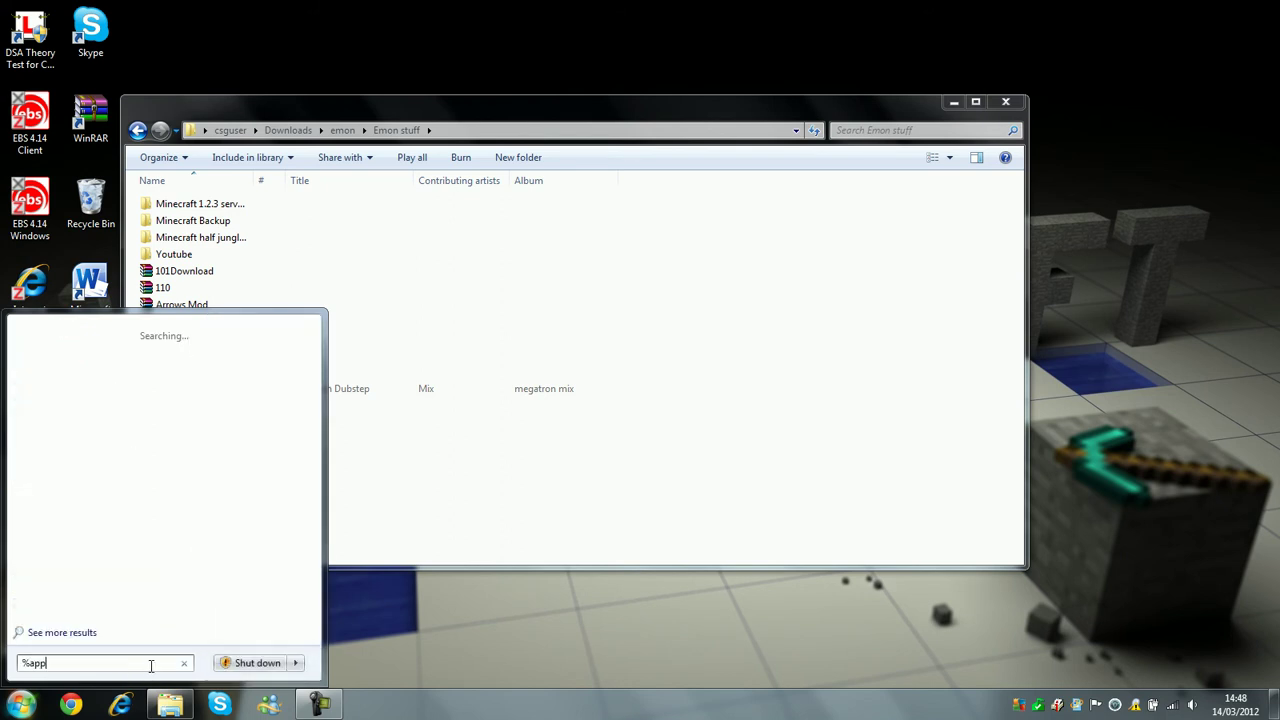
{"action": "type", "text": "data%"}
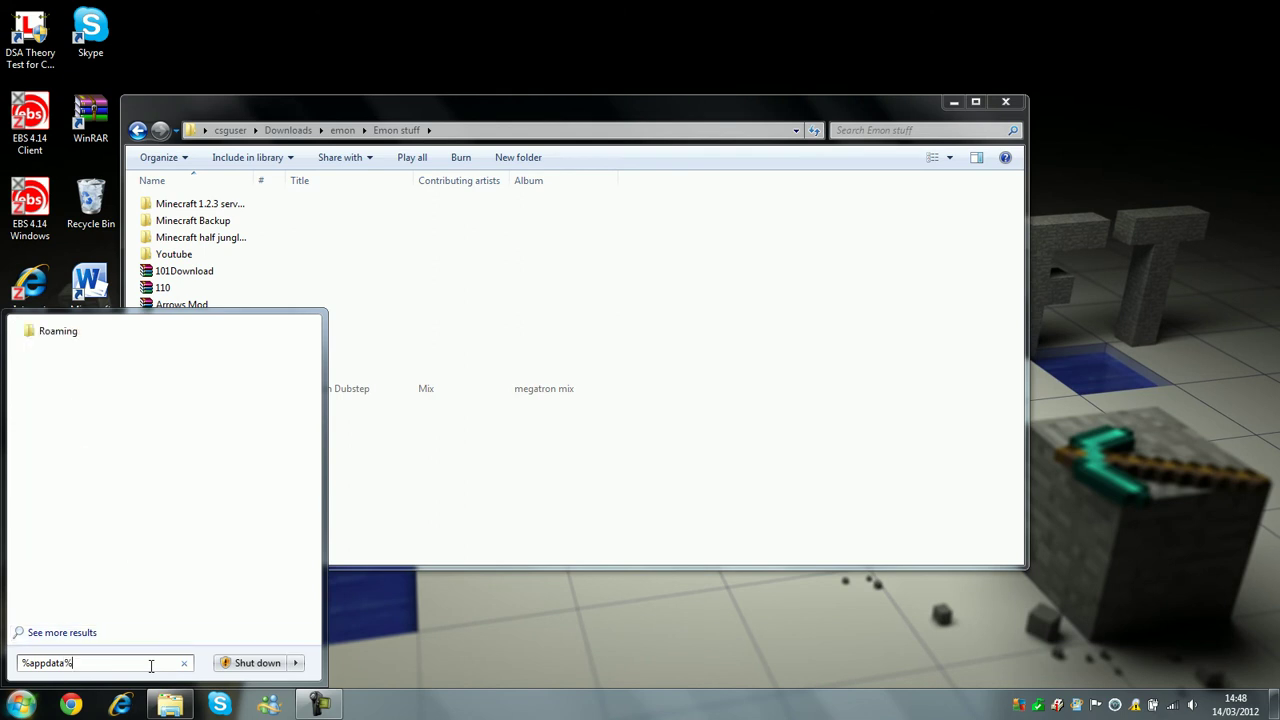
{"action": "key", "text": "Return"}
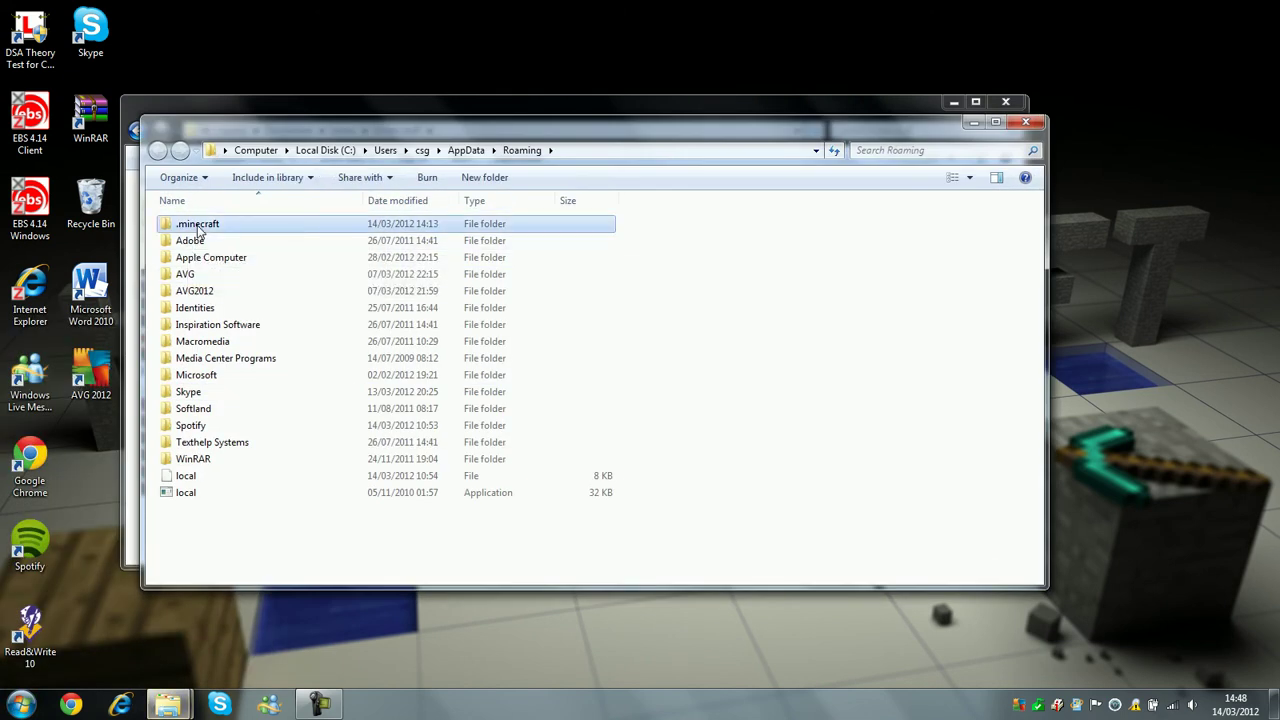
{"action": "double_click", "coordinate": [197, 226]}
{"action": "double_click", "coordinate": [197, 227]}
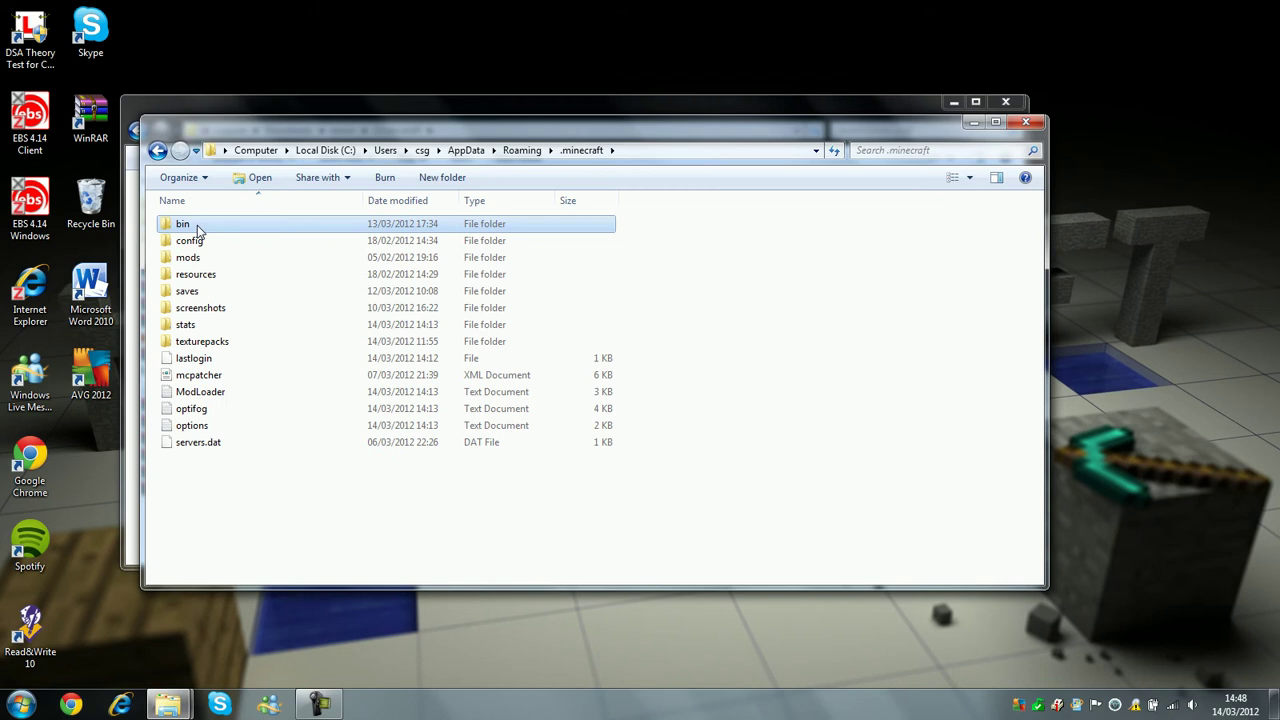
{"action": "left_click", "coordinate": [210, 312]}
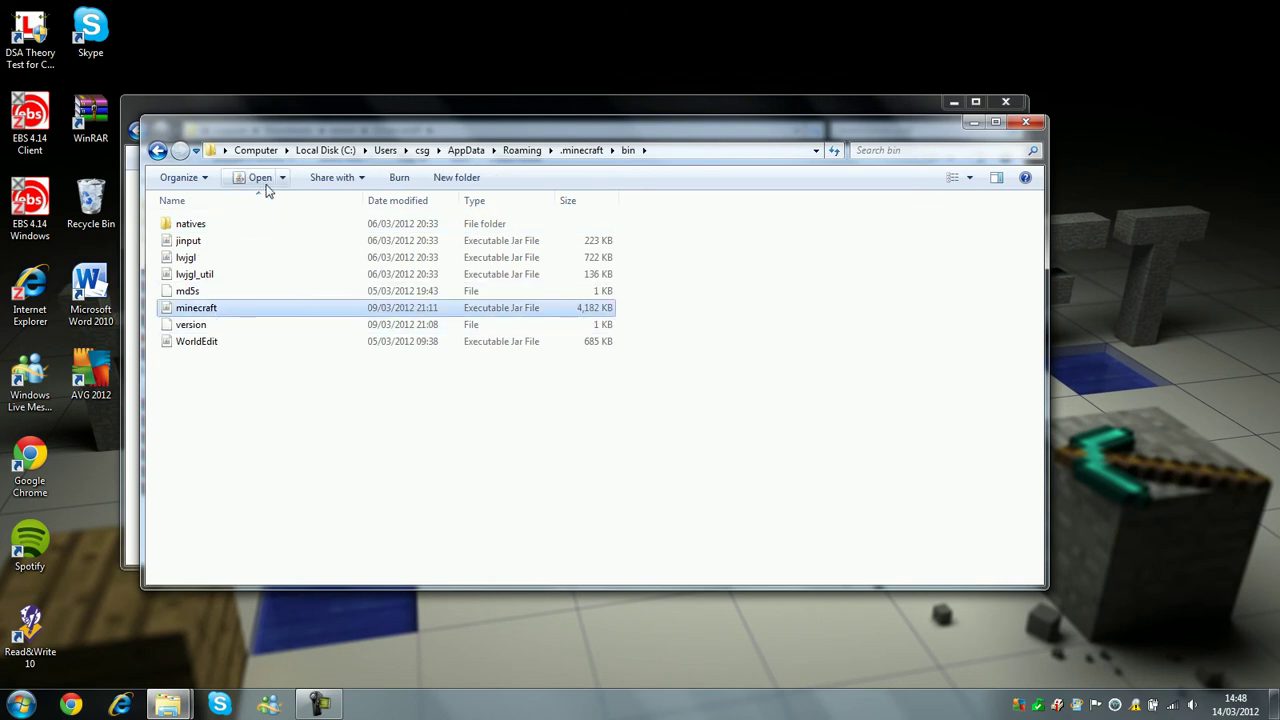
{"action": "left_click", "coordinate": [281, 178]}
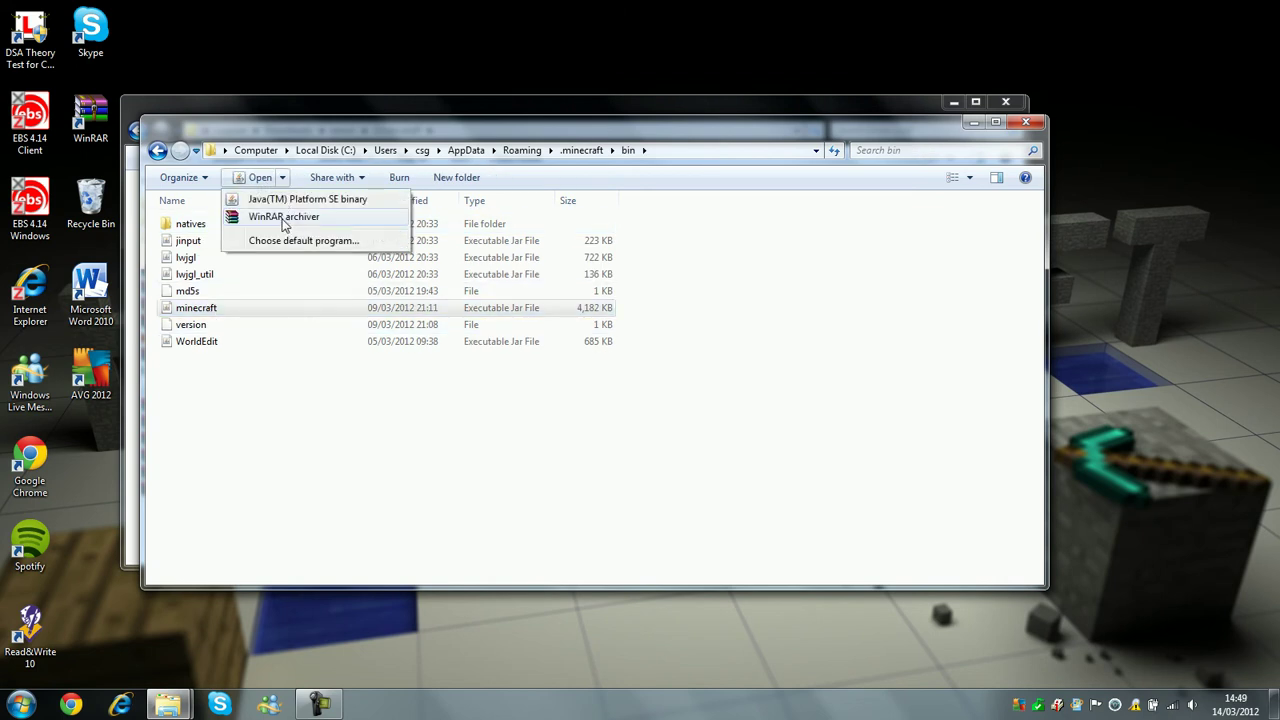
- Open minecraft.jar in WinRAR and move its window to the right
{"action": "left_click", "coordinate": [287, 222]}
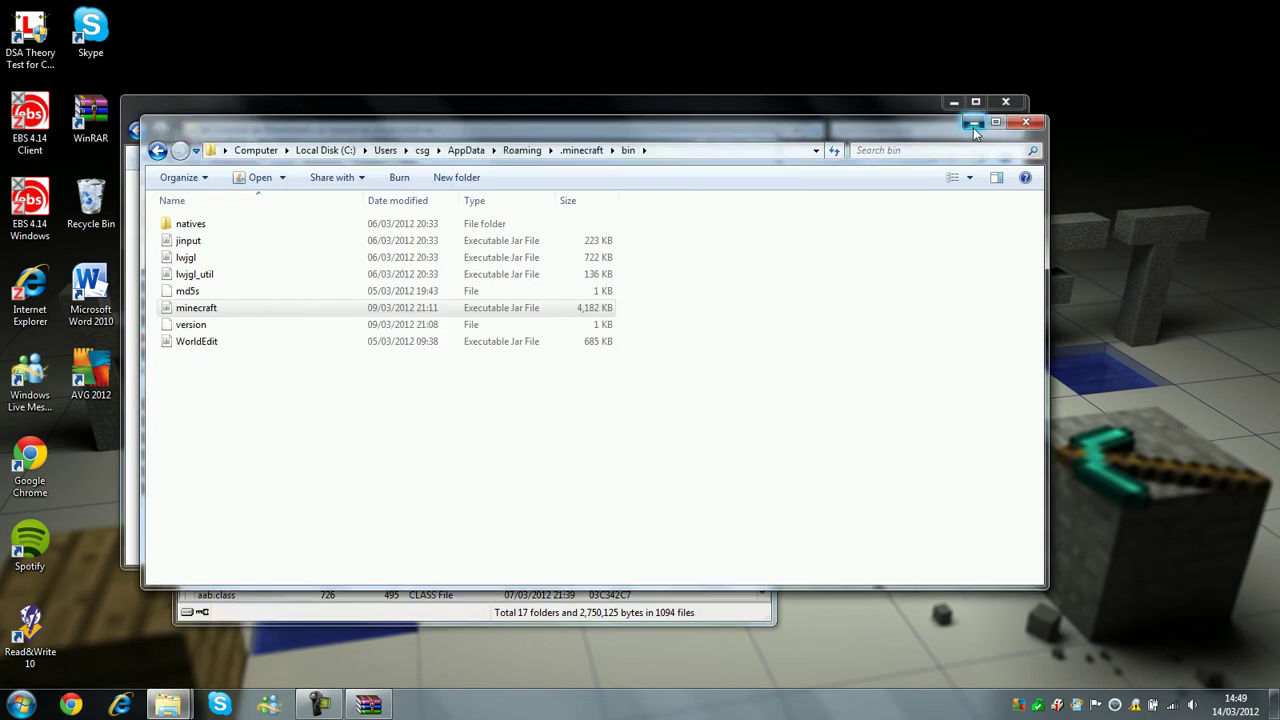
{"action": "left_click", "coordinate": [566, 386]}
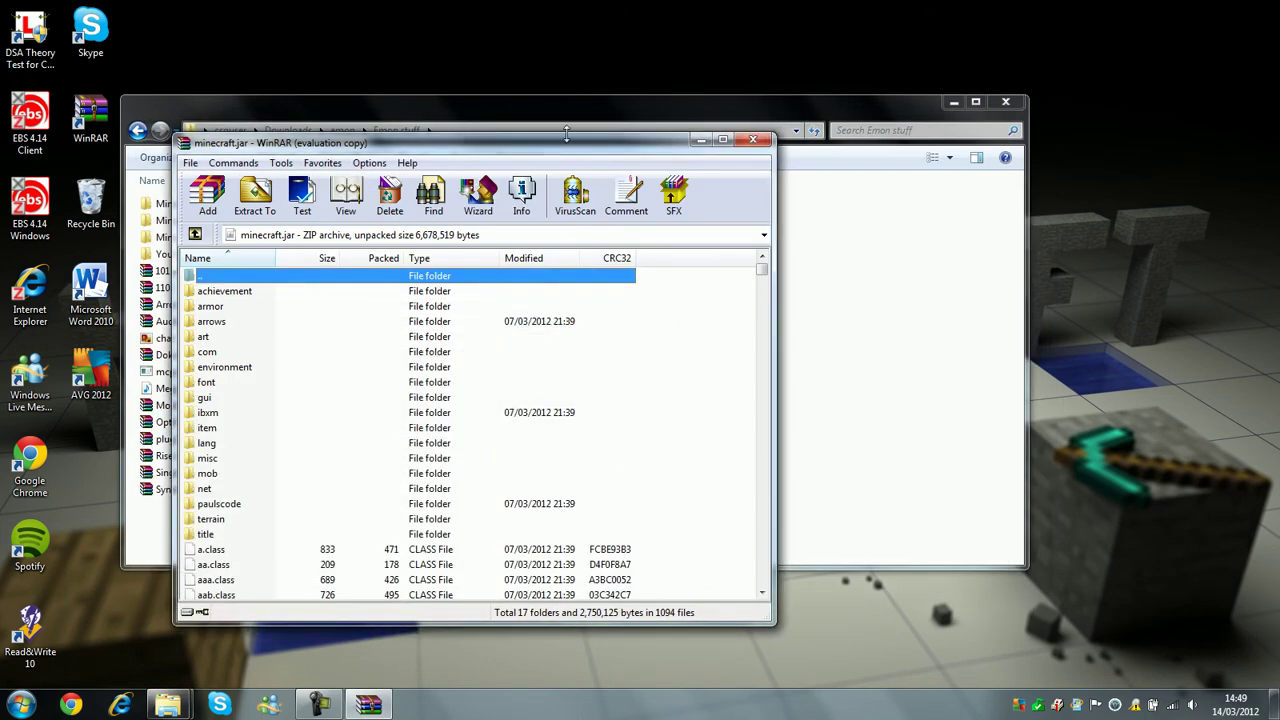
{"action": "left_click_drag", "start_coordinate": [565, 148], "coordinate": [1074, 90]}
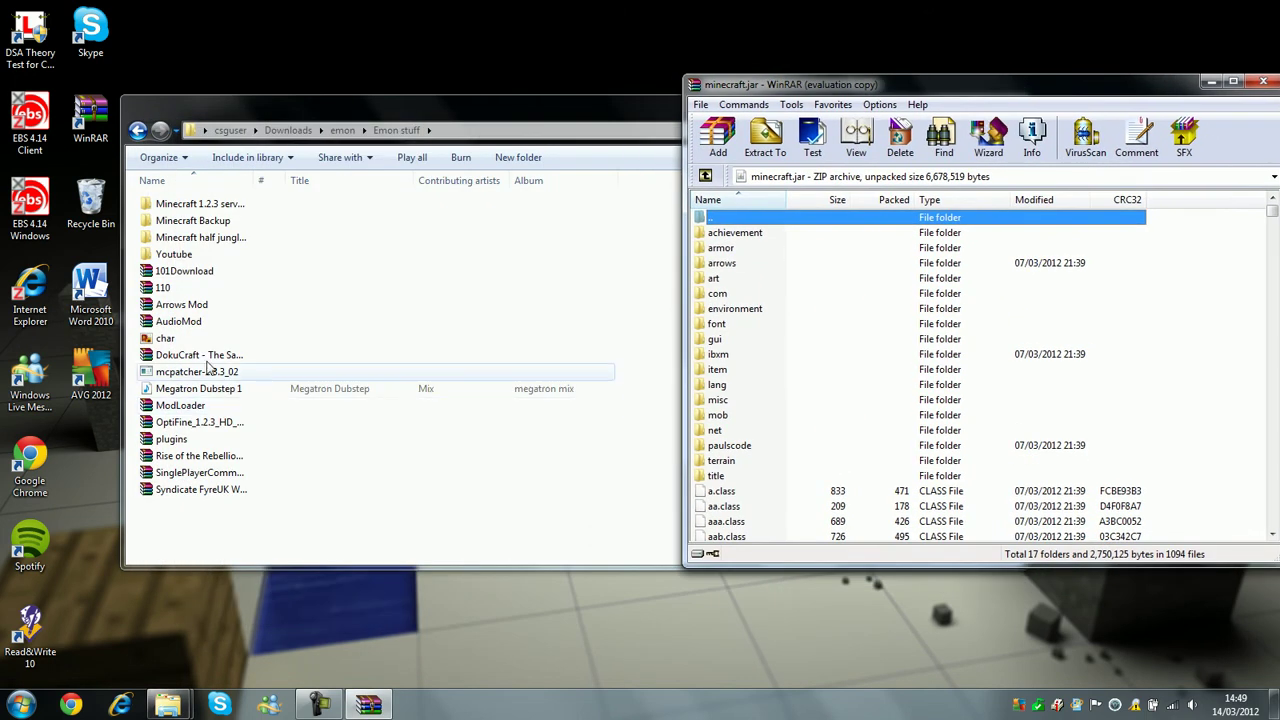
- Open ModLoader.zip and add all 16 of its class files into minecraft.jar
{"action": "double_click", "coordinate": [185, 405]}
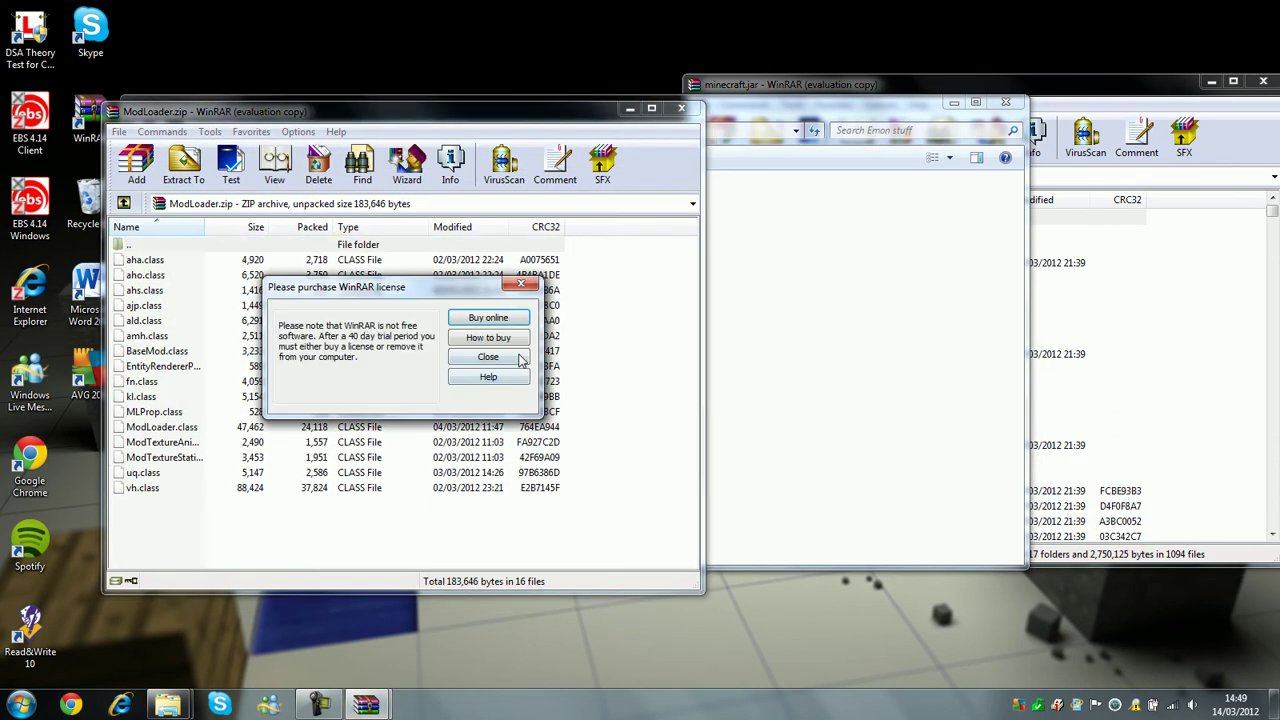
{"action": "left_click", "coordinate": [487, 357]}
{"action": "left_click", "coordinate": [617, 537]}
{"action": "left_click_drag", "start_coordinate": [517, 553], "coordinate": [515, 258]}
{"action": "left_click_drag", "start_coordinate": [489, 310], "coordinate": [953, 375]}
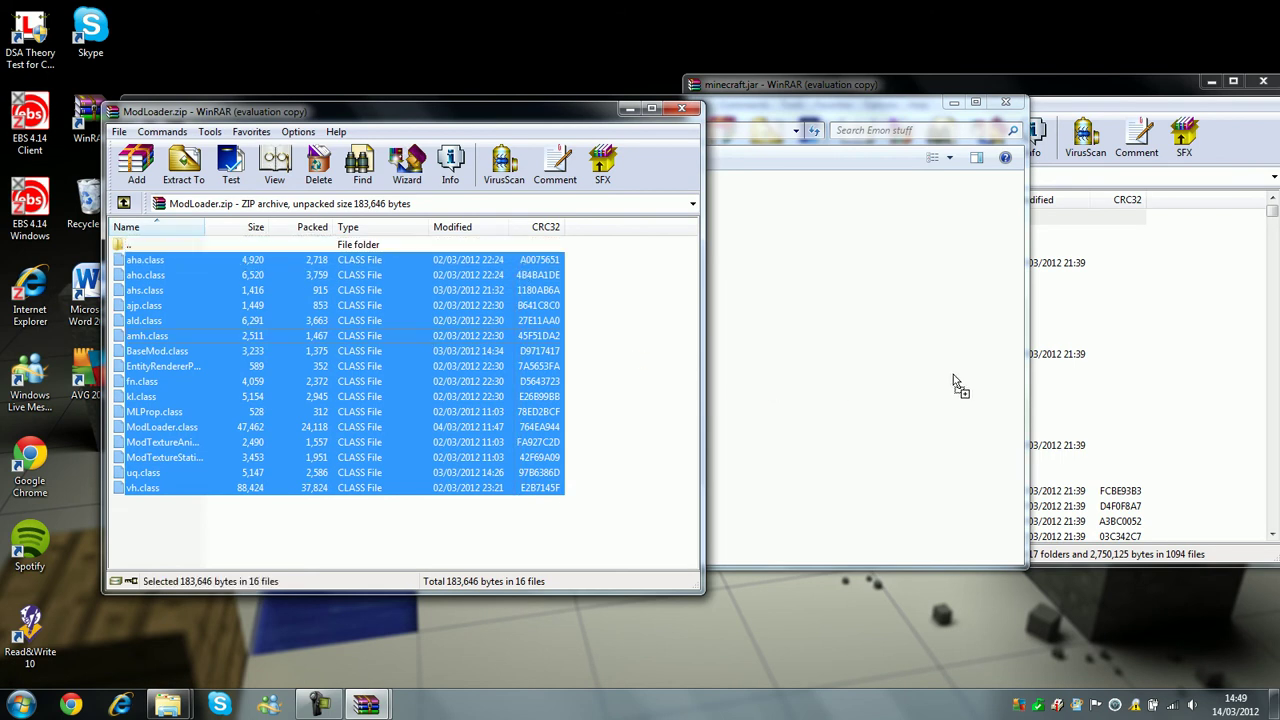
{"action": "left_click_drag", "start_coordinate": [1197, 390], "coordinate": [1196, 391]}
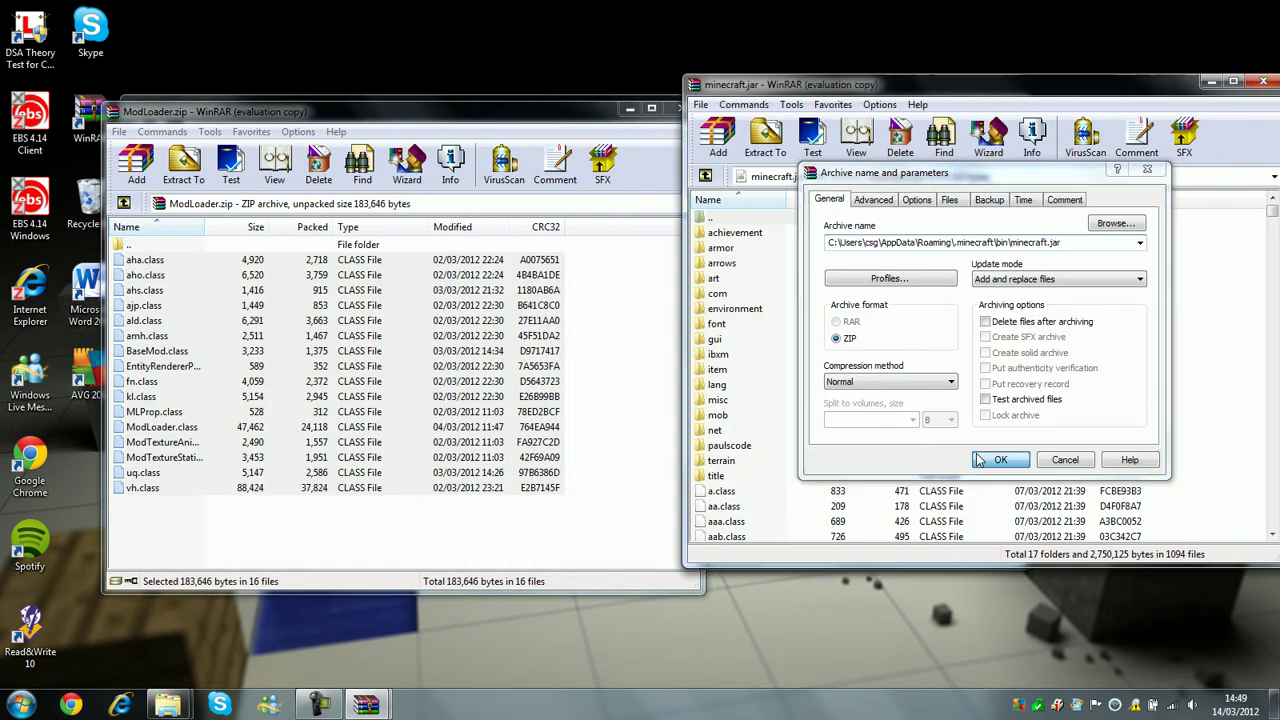
{"action": "left_click", "coordinate": [1000, 461]}
{"action": "left_click", "coordinate": [630, 165]}
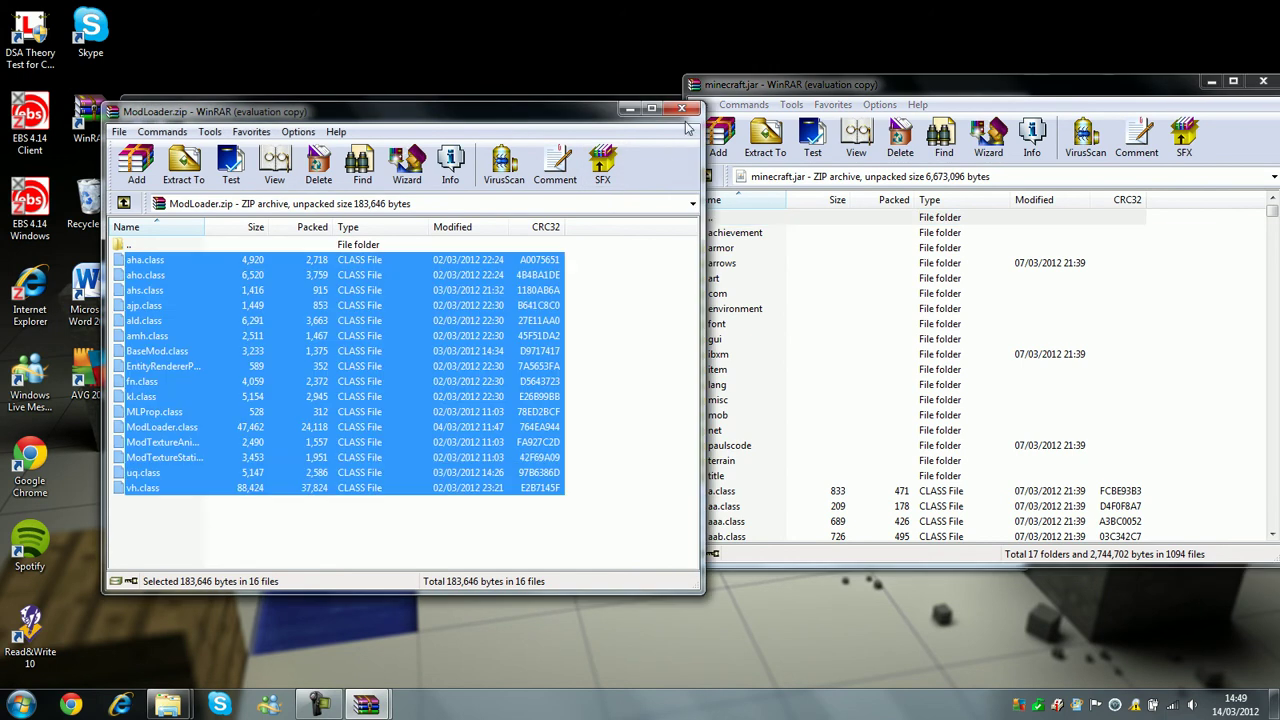
{"action": "key", "text": "Escape"}
- Open SinglePlayerCommands-MC1.2.3_V3.2.zip and add its 28 files, excluding WorldEdit.jar, into minecraft.jar
{"action": "double_click", "coordinate": [205, 472]}
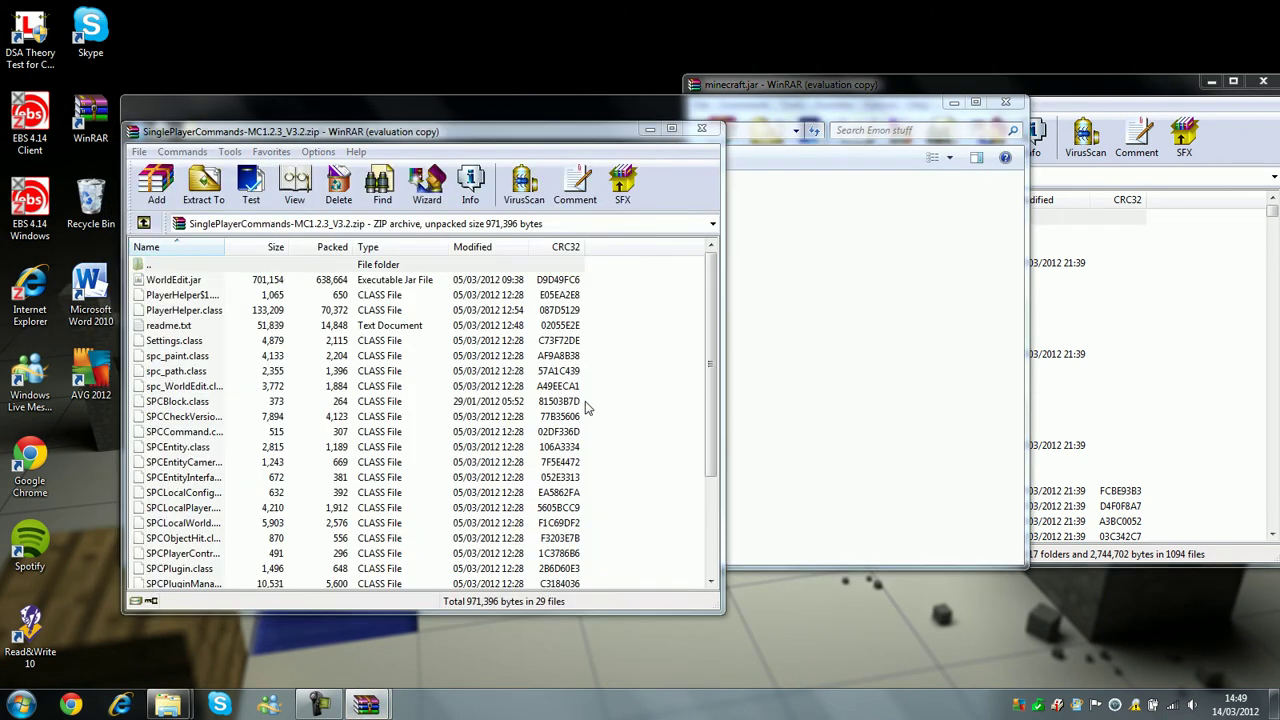
{"action": "left_click", "coordinate": [538, 377]}
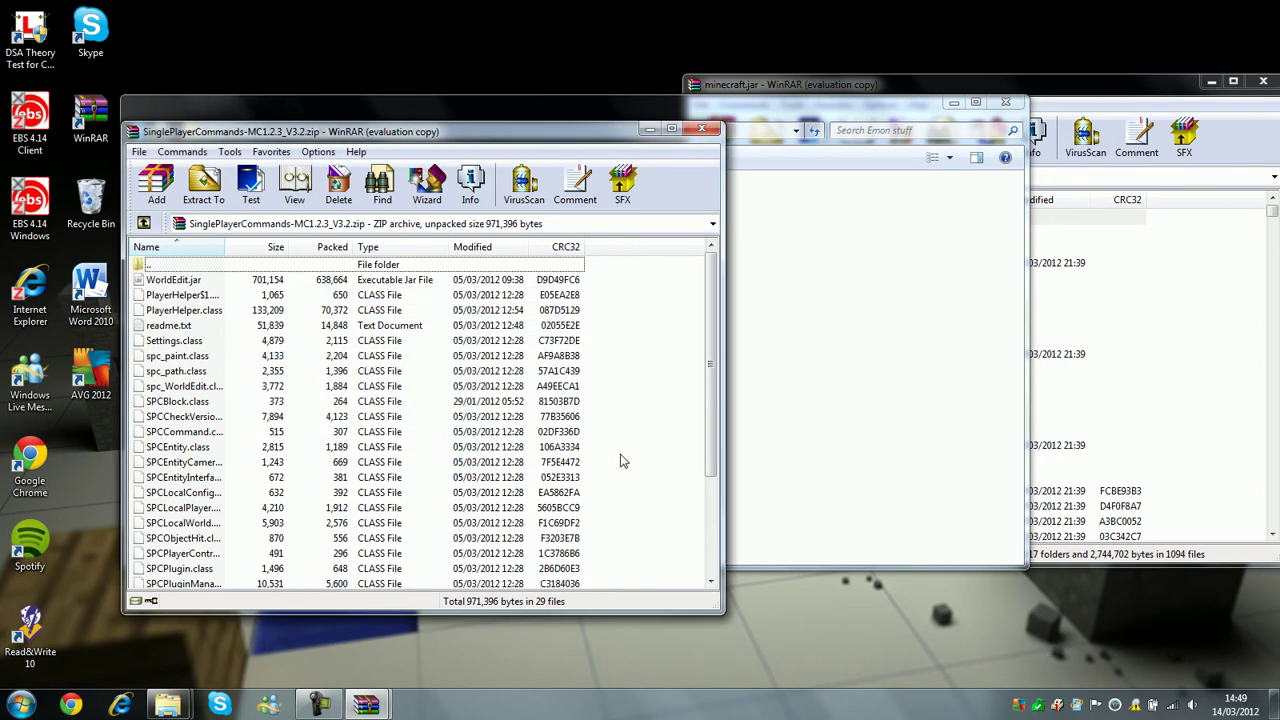
{"action": "scroll", "coordinate": [634, 405], "scroll_direction": "down", "scroll_amount": 3}
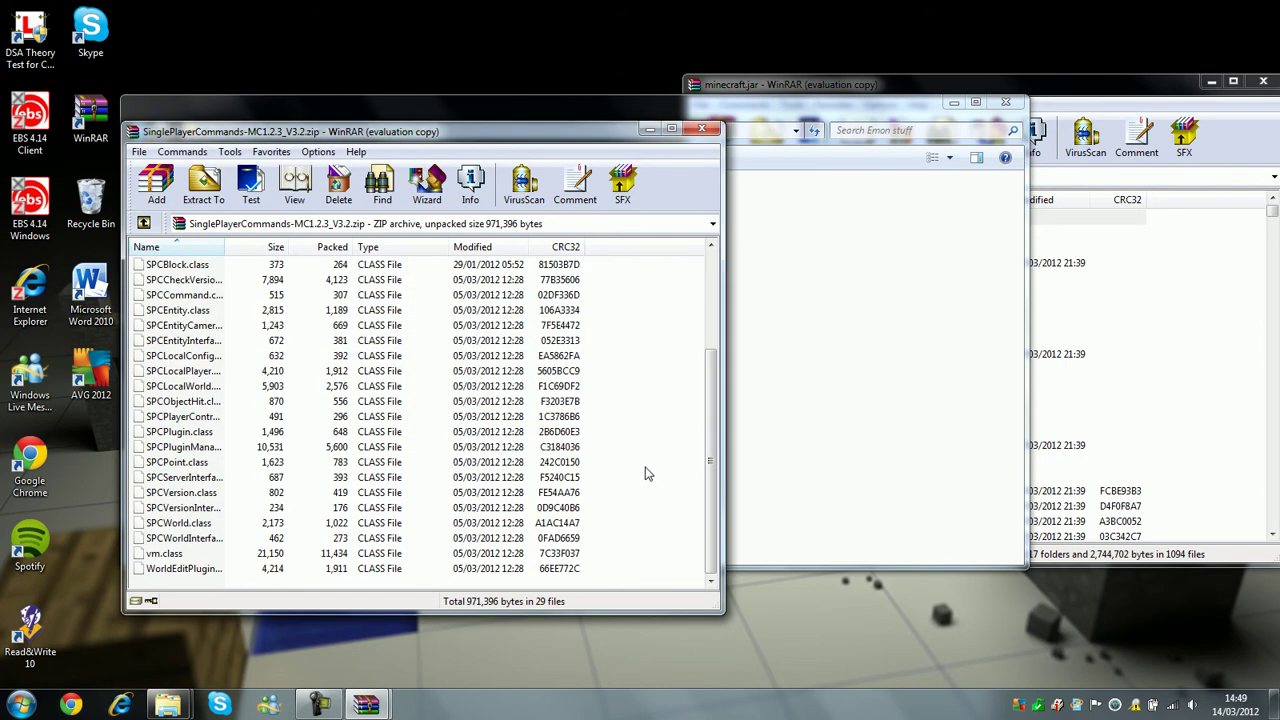
{"action": "left_click_drag", "start_coordinate": [563, 584], "coordinate": [540, 304]}
{"action": "left_click_drag", "start_coordinate": [285, 344], "coordinate": [1226, 378]}
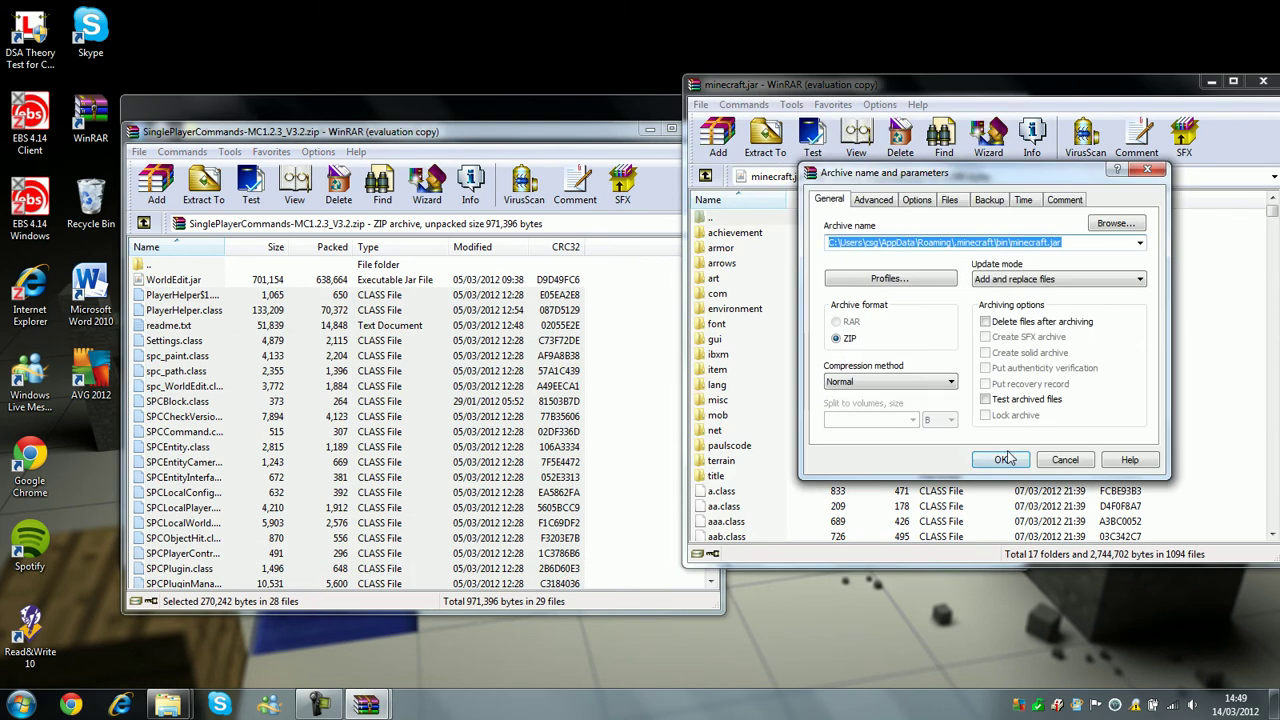
{"action": "left_click", "coordinate": [1001, 453]}
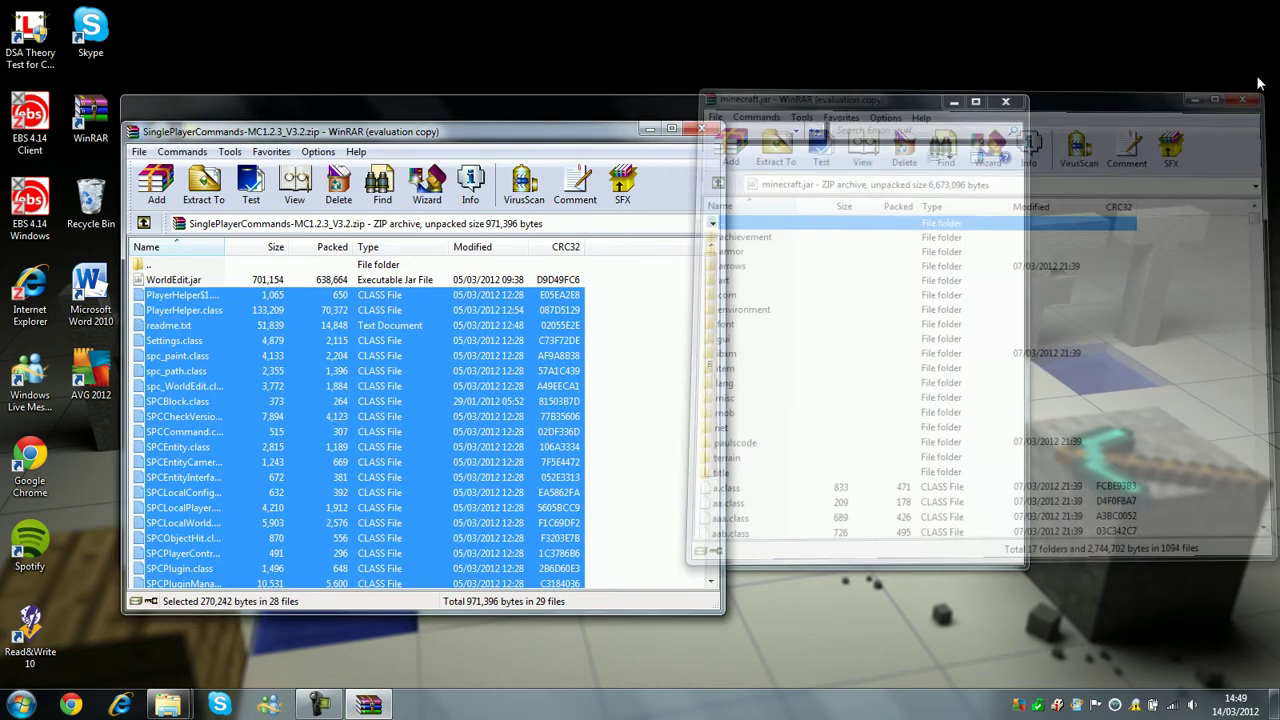
- Close minecraft.jar and arrange the .minecraft bin folder beside the Single Player Commands archive
{"action": "left_click", "coordinate": [1263, 81]}
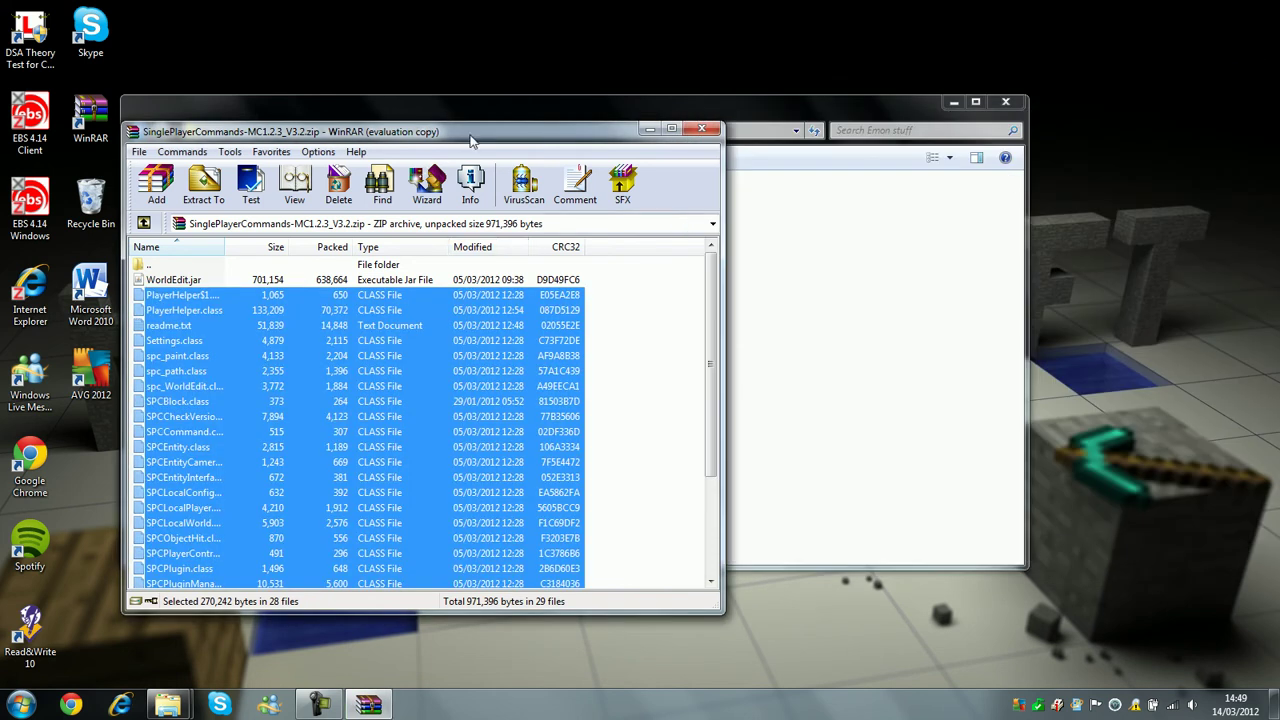
{"action": "left_click", "coordinate": [634, 309]}
{"action": "left_click_drag", "start_coordinate": [563, 145], "coordinate": [1105, 121]}
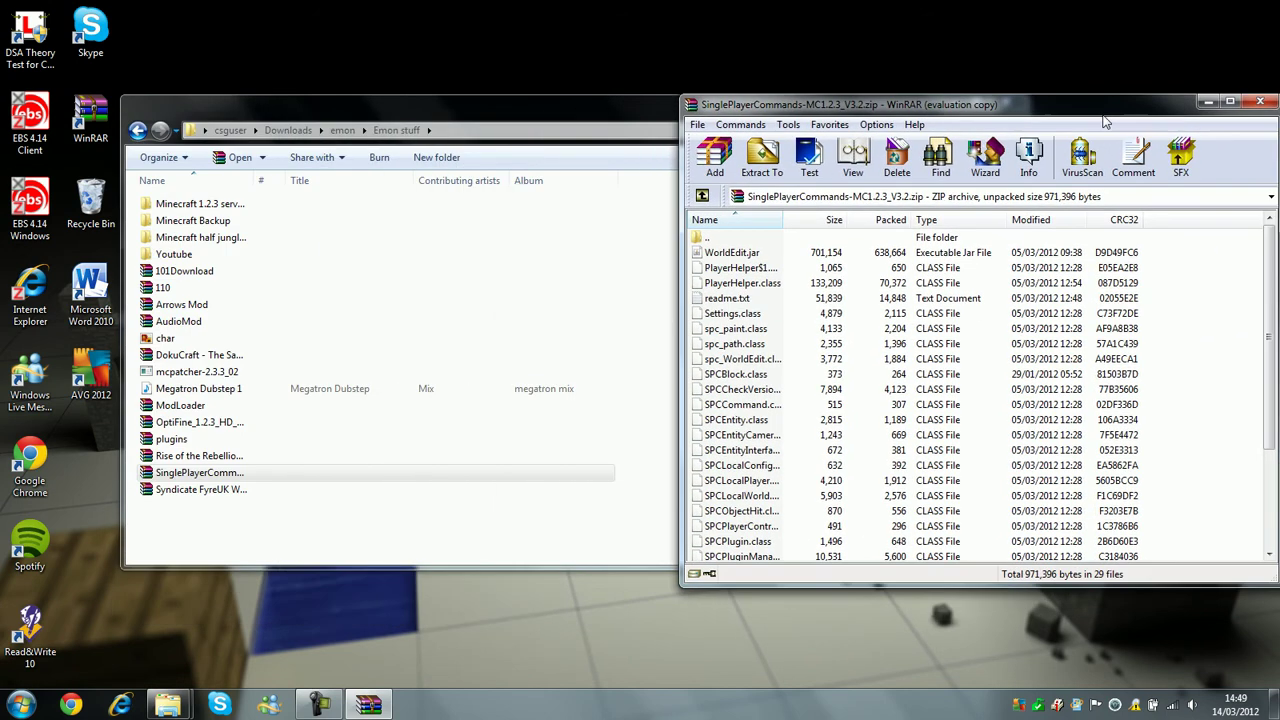
{"action": "mouse_move", "coordinate": [168, 704]}
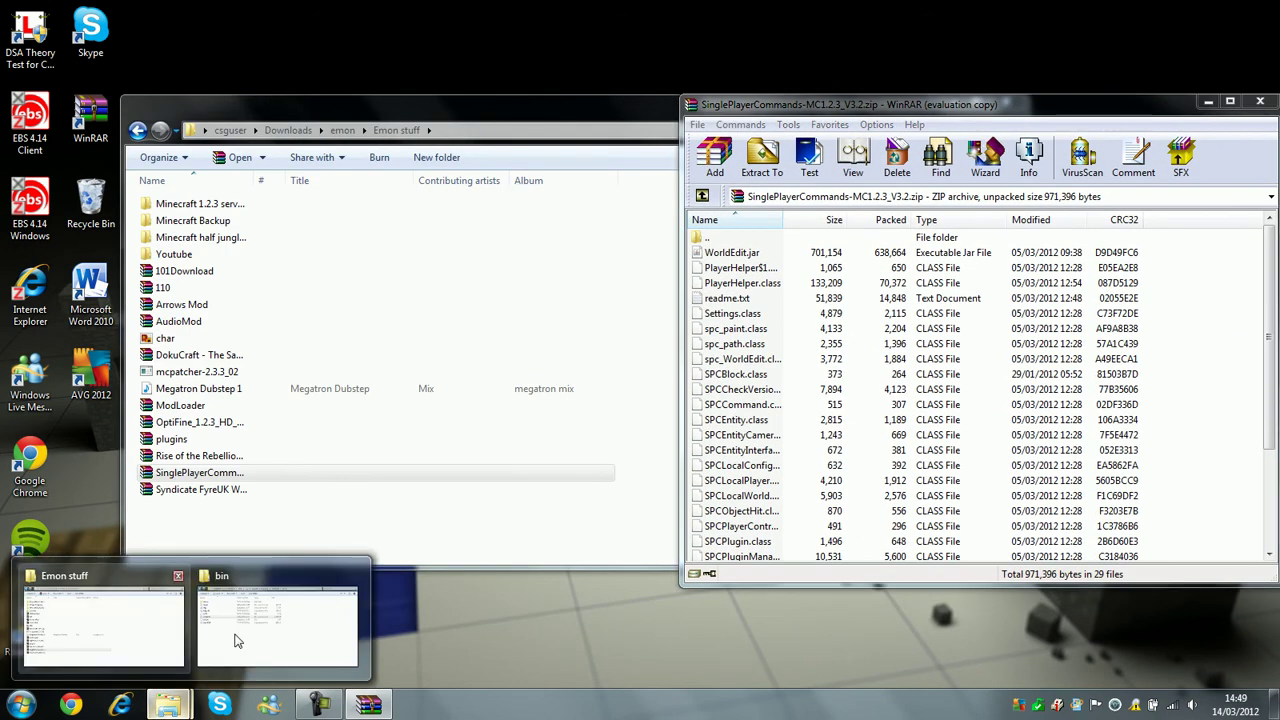
{"action": "left_click", "coordinate": [240, 629]}
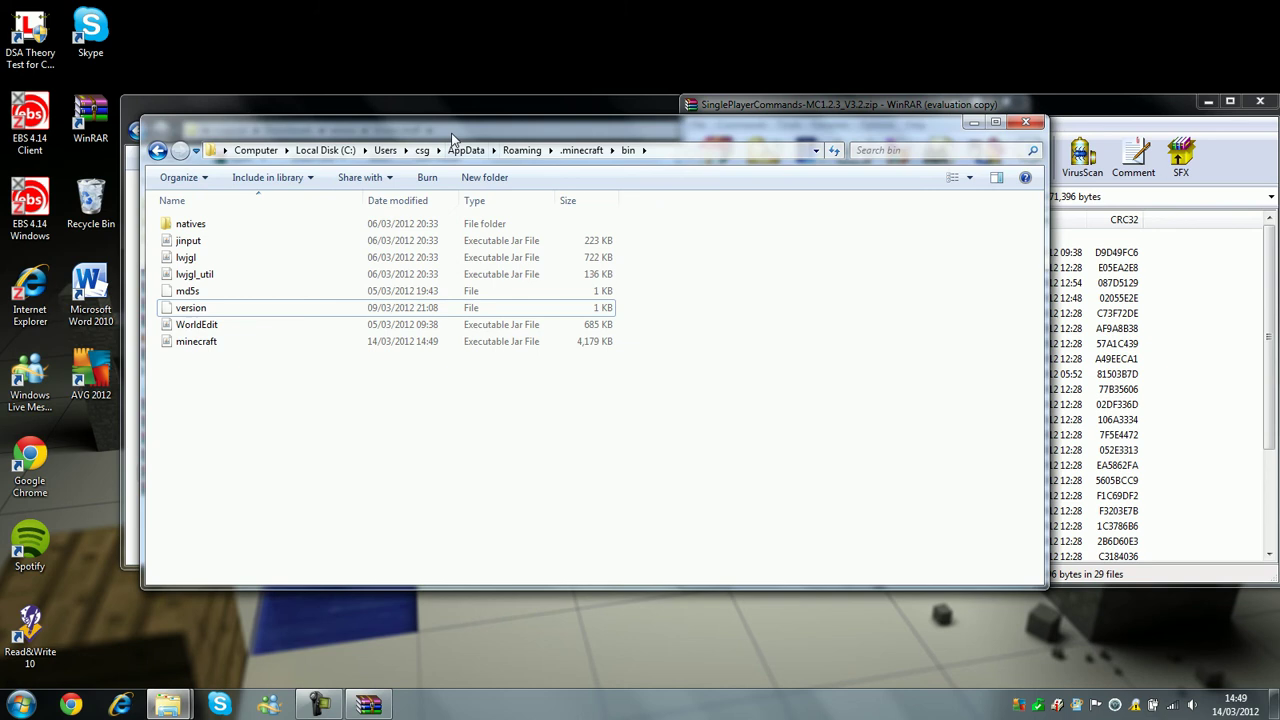
{"action": "left_click_drag", "start_coordinate": [456, 140], "coordinate": [271, 212]}
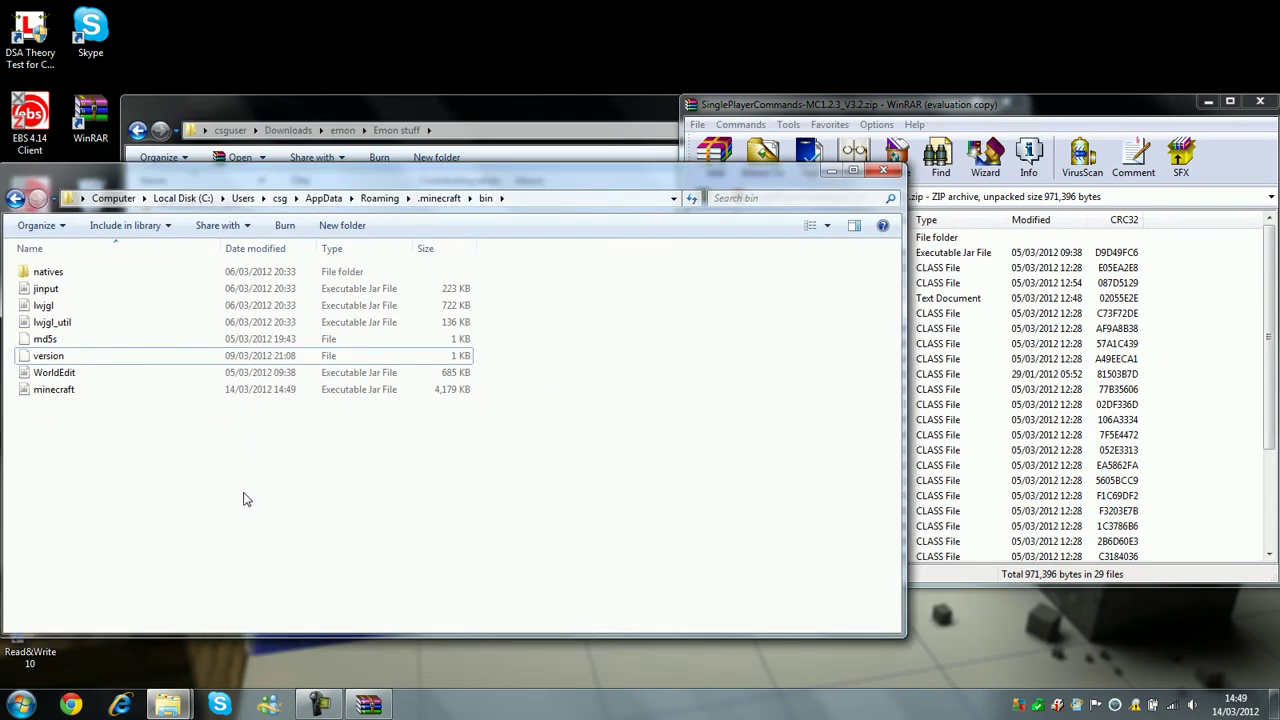
- Move WorldEdit.jar into the bin folder, replacing the existing copy, then close the archive
{"action": "left_click", "coordinate": [1206, 383]}
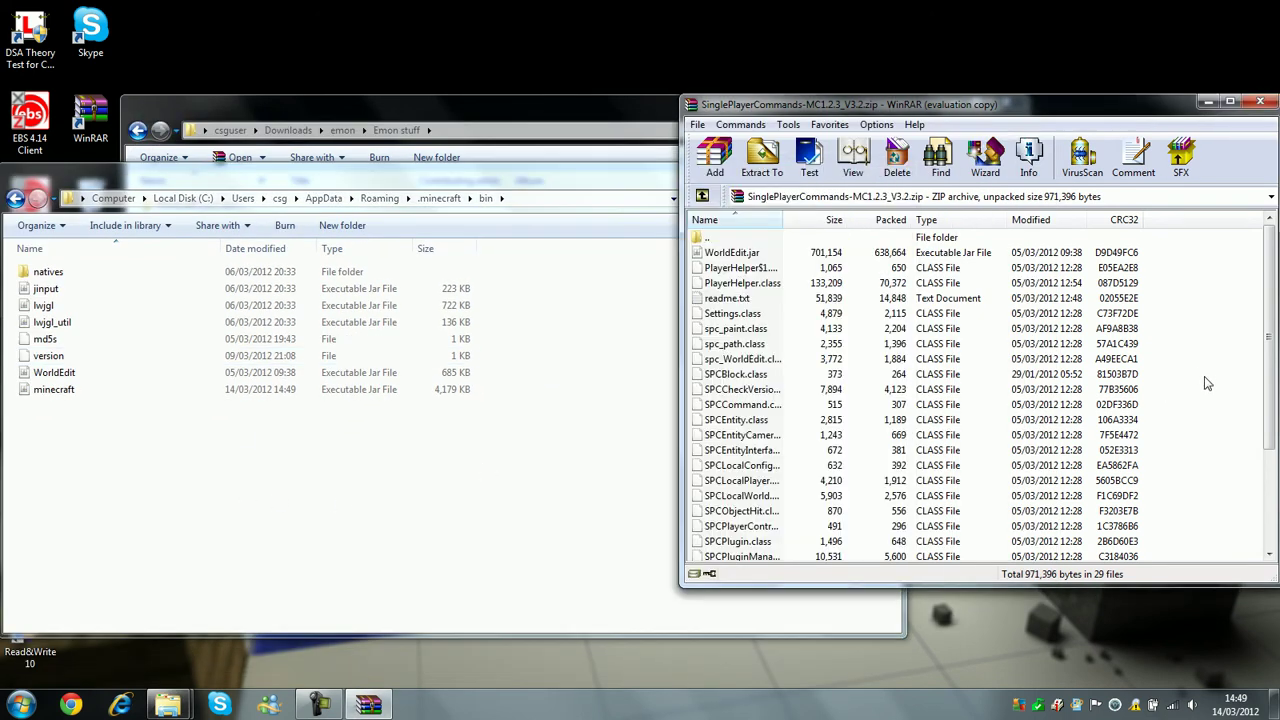
{"action": "left_click", "coordinate": [731, 253]}
{"action": "left_click", "coordinate": [509, 480]}
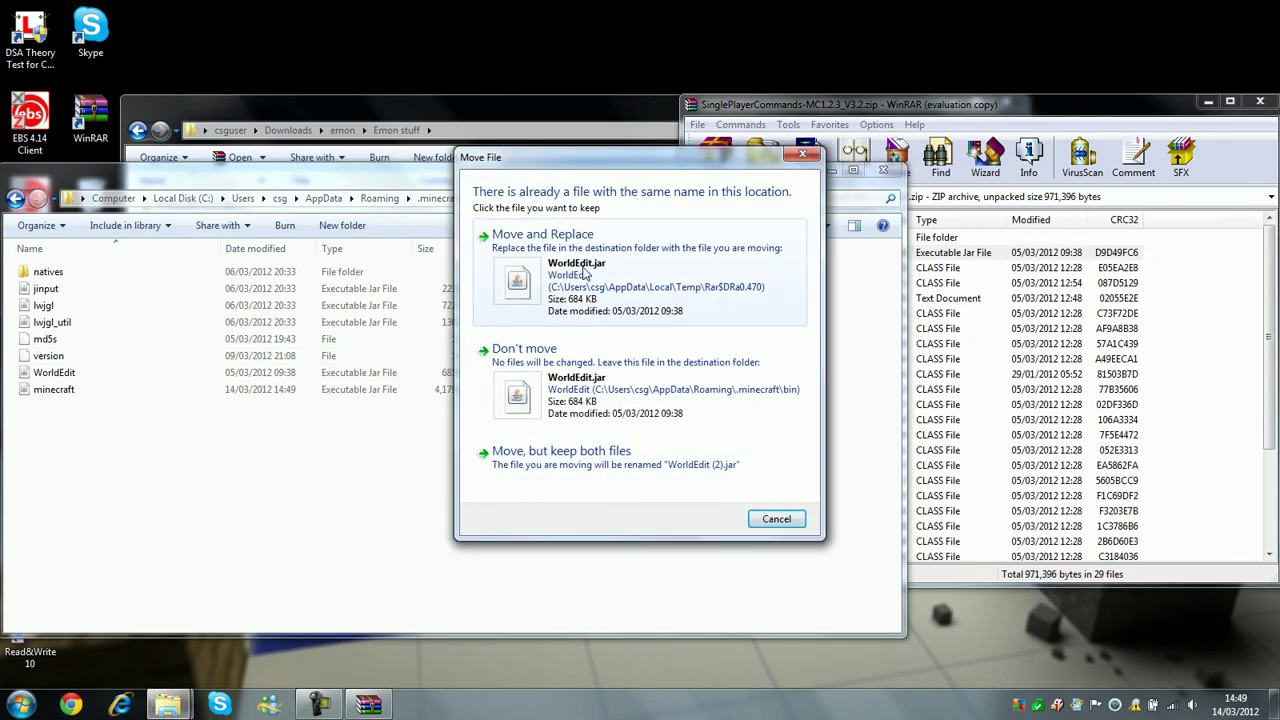
{"action": "left_click", "coordinate": [586, 273]}
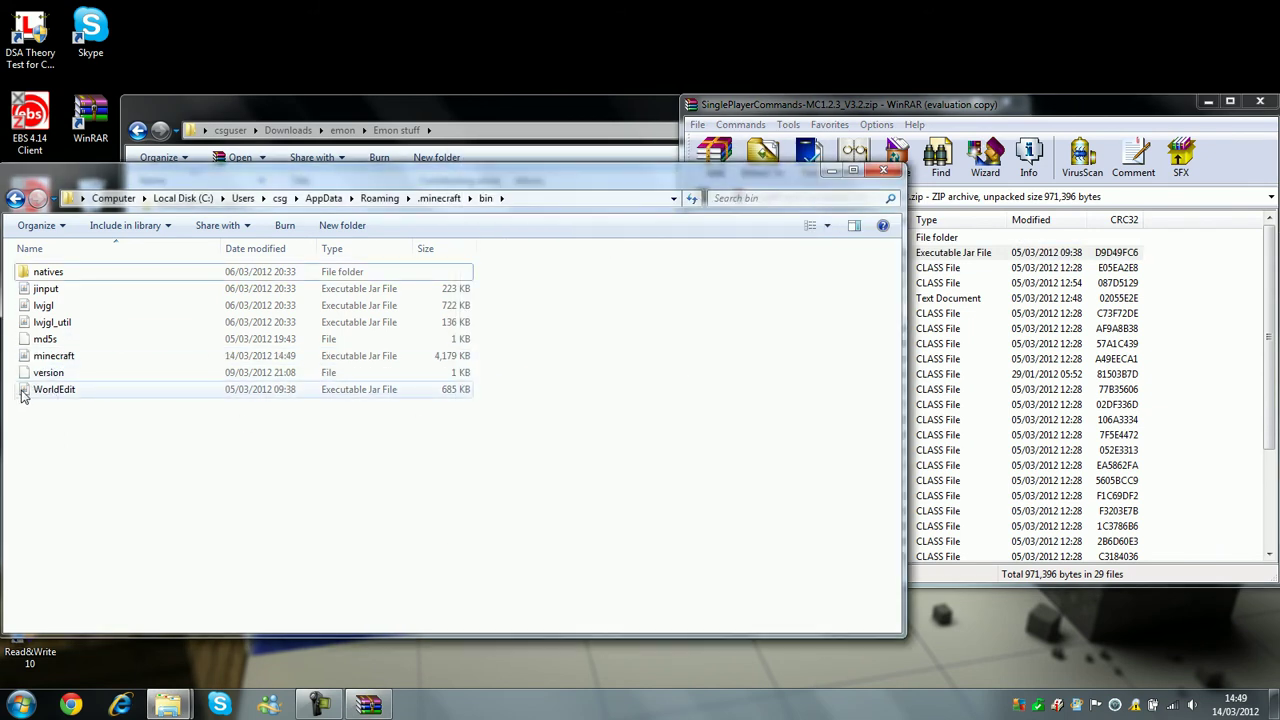
{"action": "left_click", "coordinate": [1260, 103]}
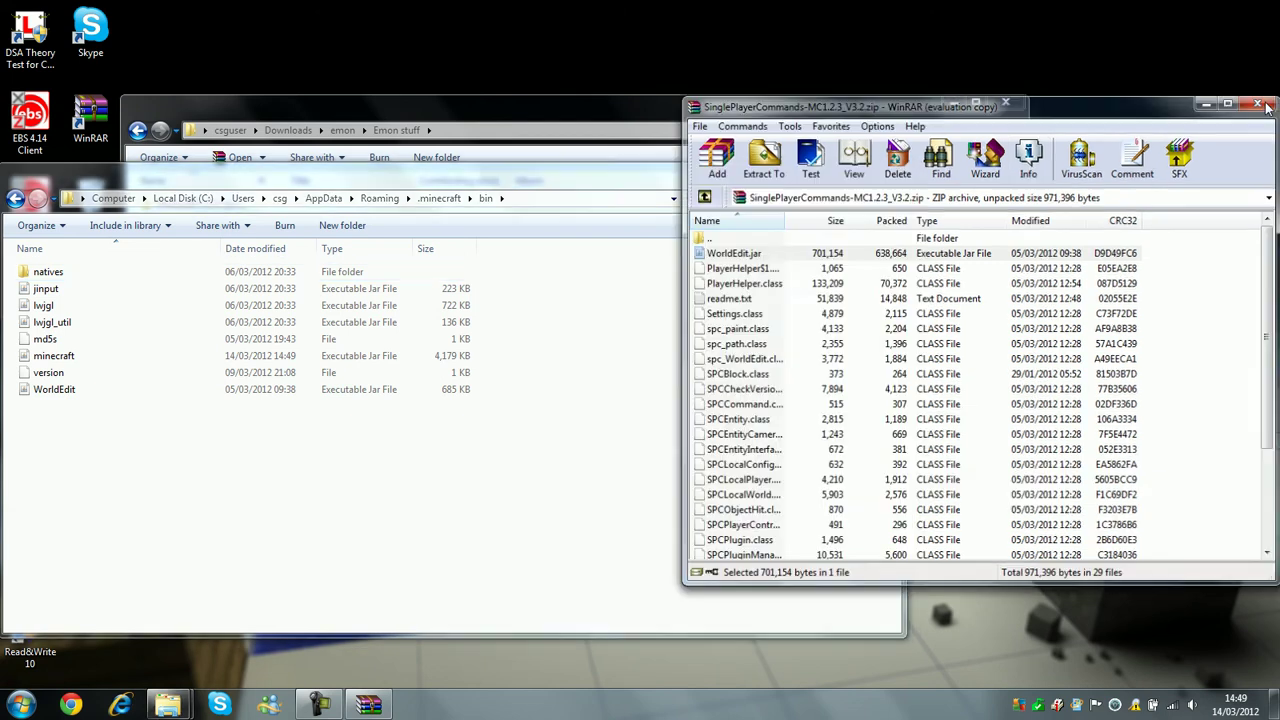
- Close the bin folder and start the Mineshafter-proxy launcher from the Minecraft folder
{"action": "left_click", "coordinate": [883, 171]}
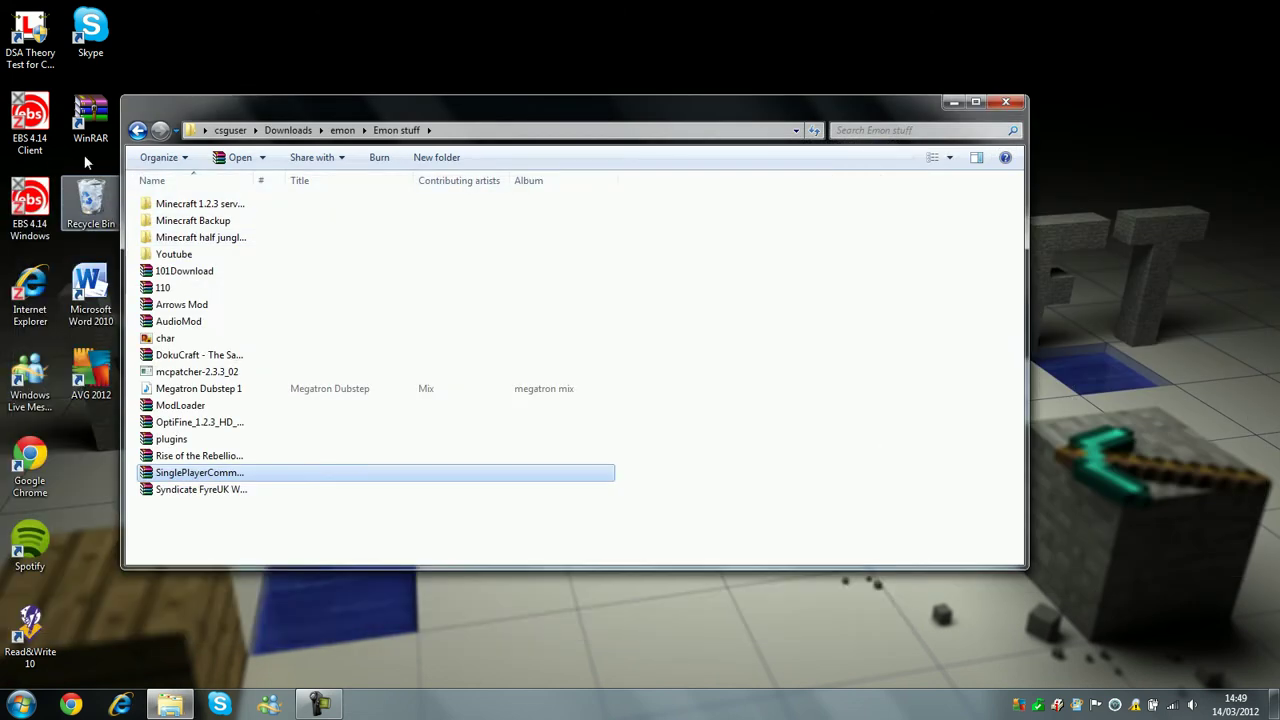
{"action": "left_click", "coordinate": [137, 130]}
{"action": "double_click", "coordinate": [349, 212]}
{"action": "left_click", "coordinate": [244, 241]}
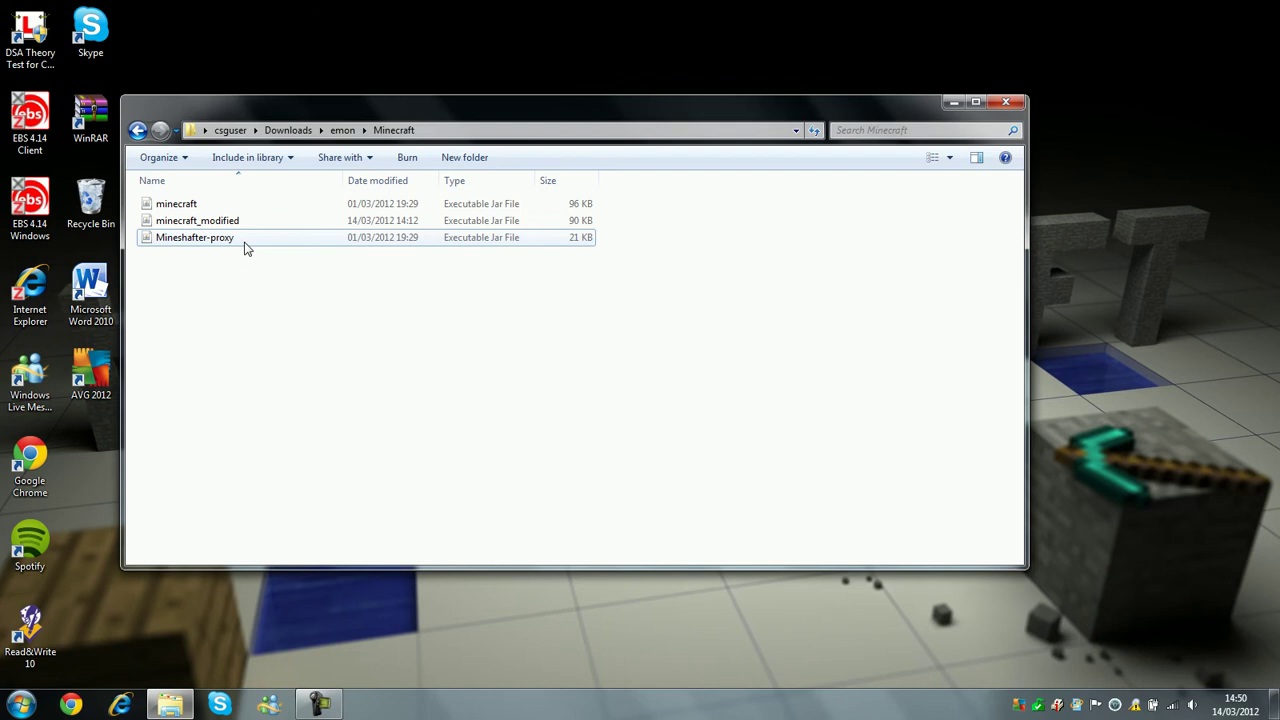
{"action": "left_click", "coordinate": [1005, 106]}
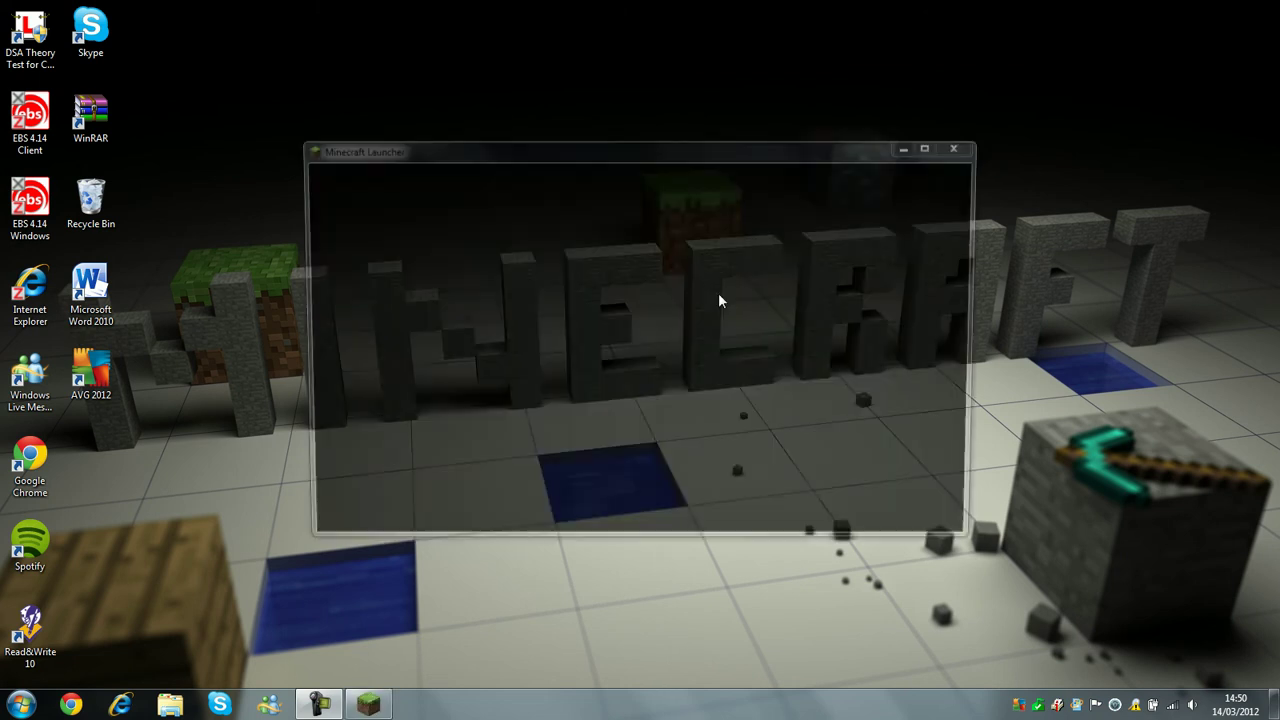
- Log in and choose the first saved world under Singleplayer
{"action": "left_click", "coordinate": [946, 516]}
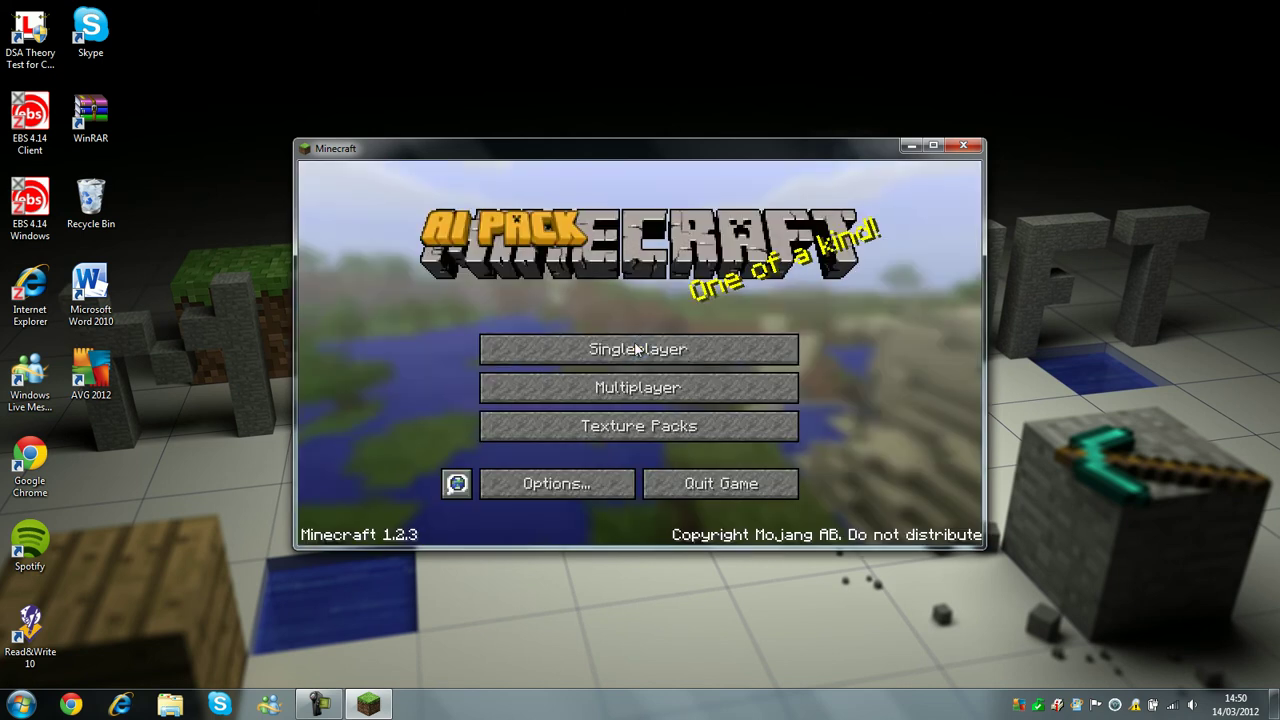
{"action": "left_click", "coordinate": [635, 343]}
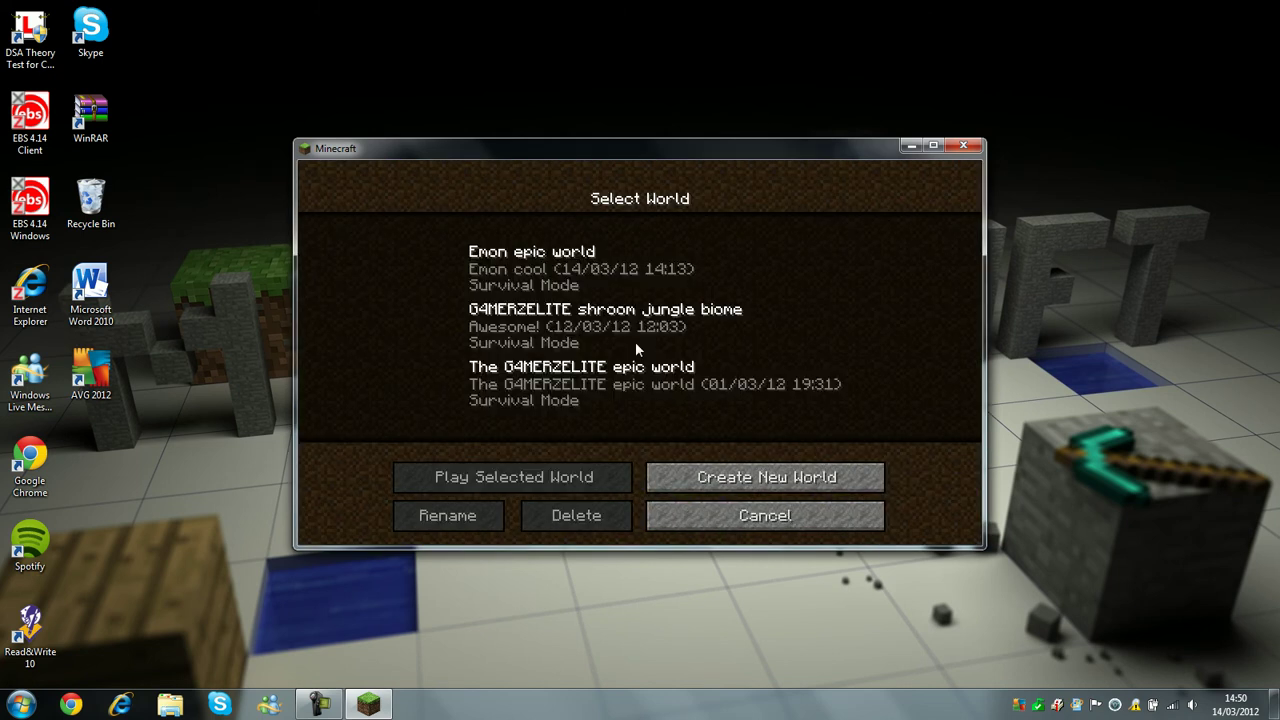
{"action": "left_click", "coordinate": [574, 258]}
- Load the world, run 'give diamond' in chat, walk onto the diamond, and open the inventory
{"action": "left_click", "coordinate": [555, 472]}
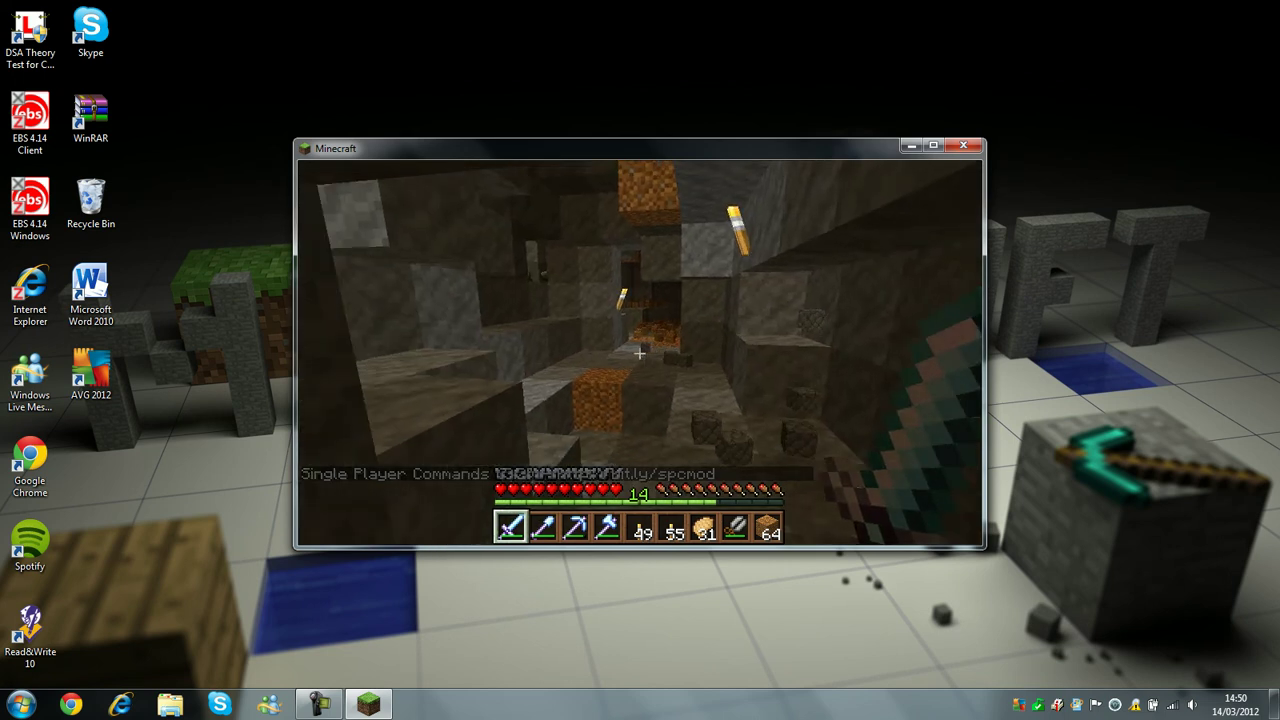
{"action": "key", "text": "w"}
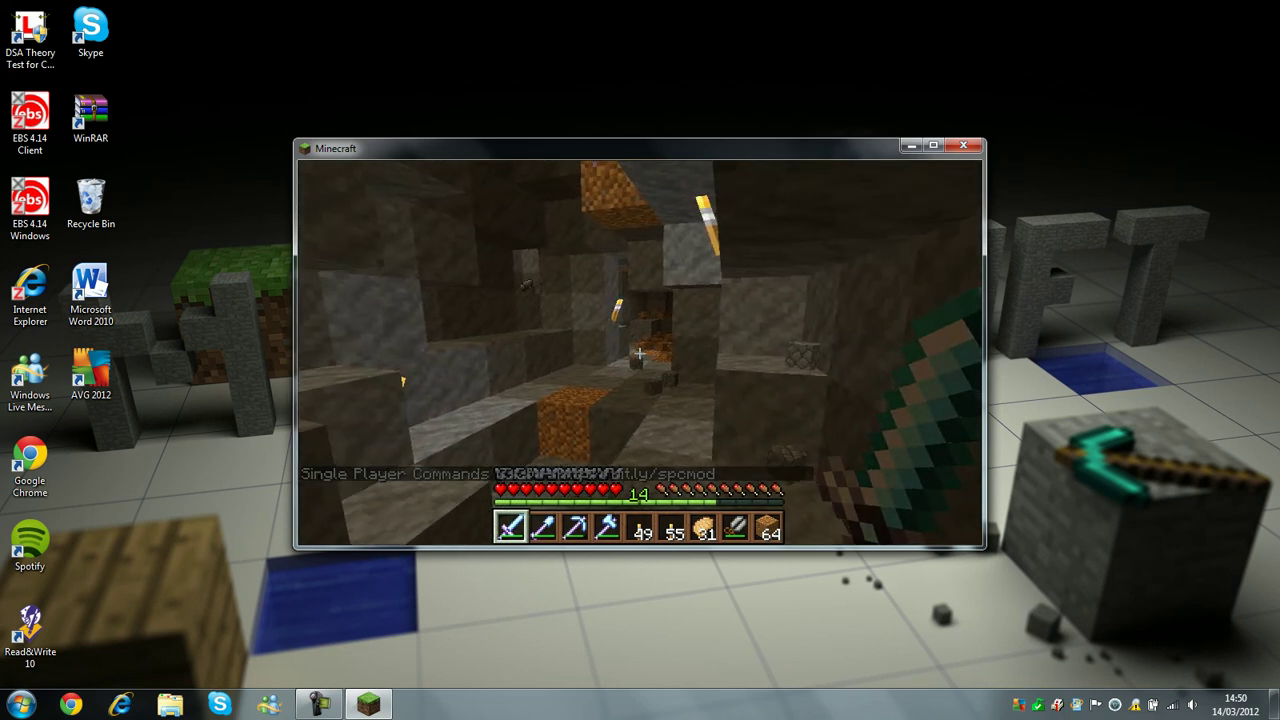
{"action": "key", "text": "t"}
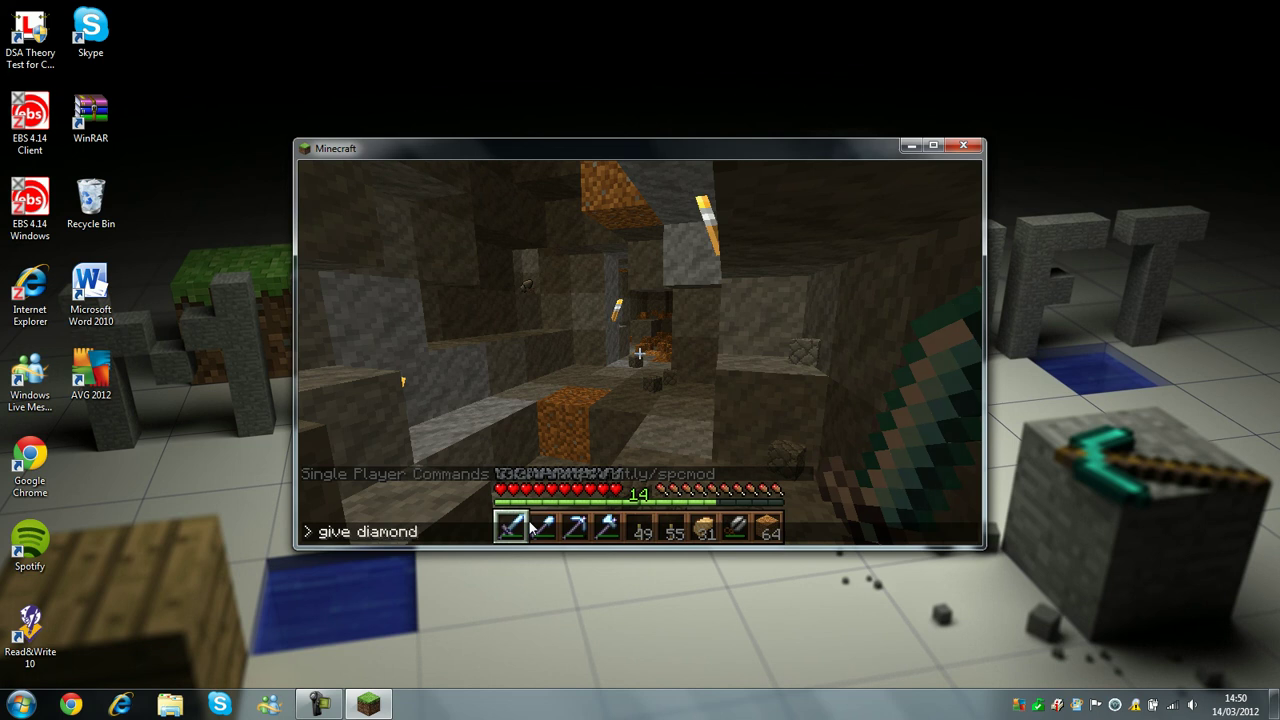
{"action": "key", "text": "Return"}
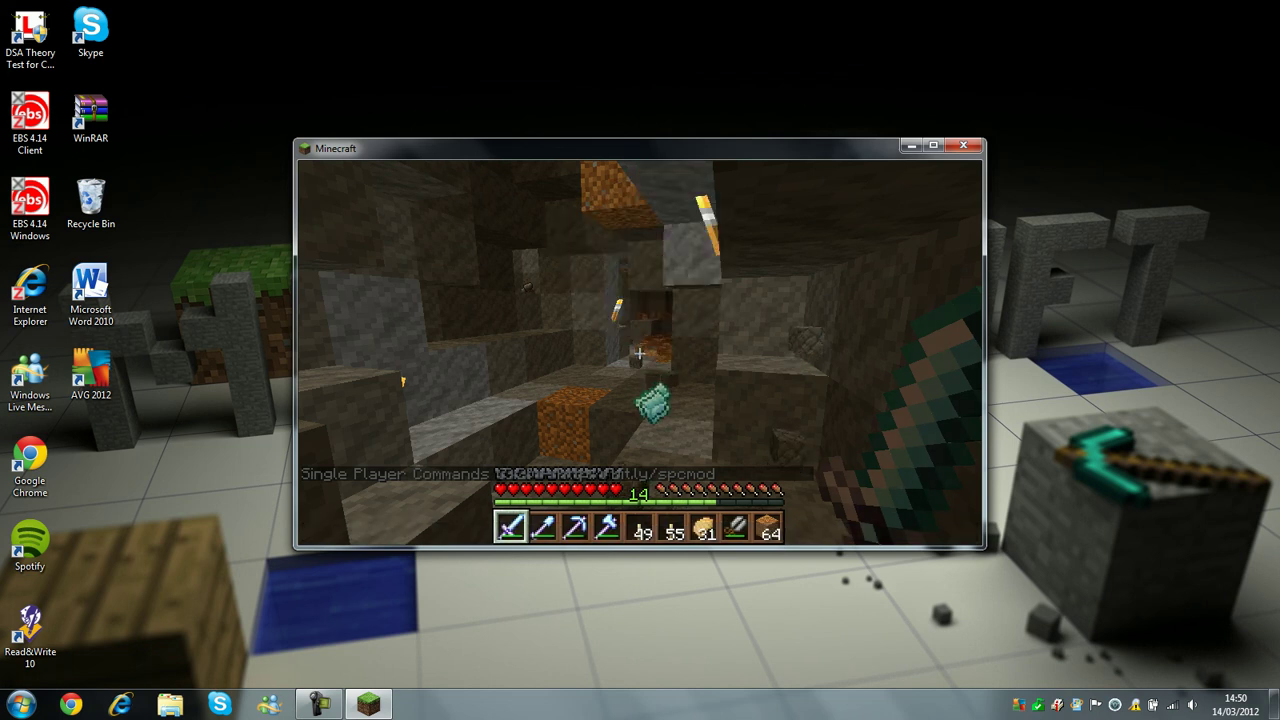
{"action": "key", "text": "w"}
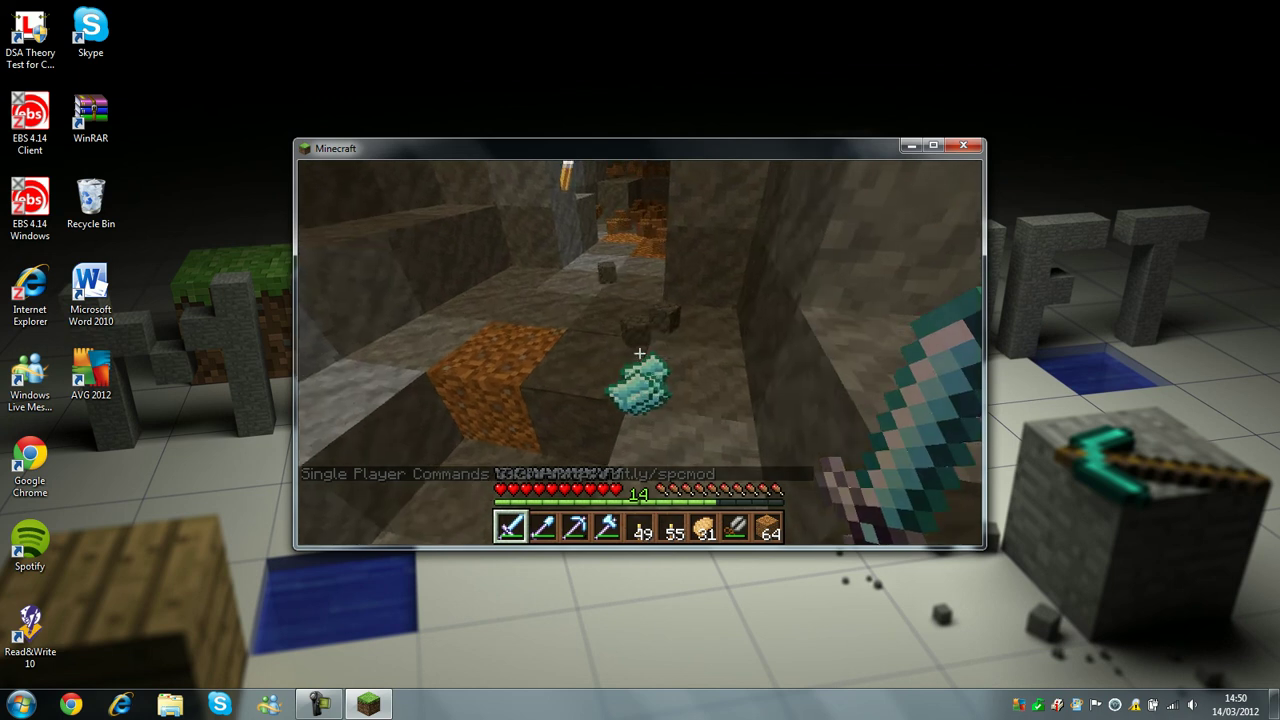
{"action": "key", "text": "e"}
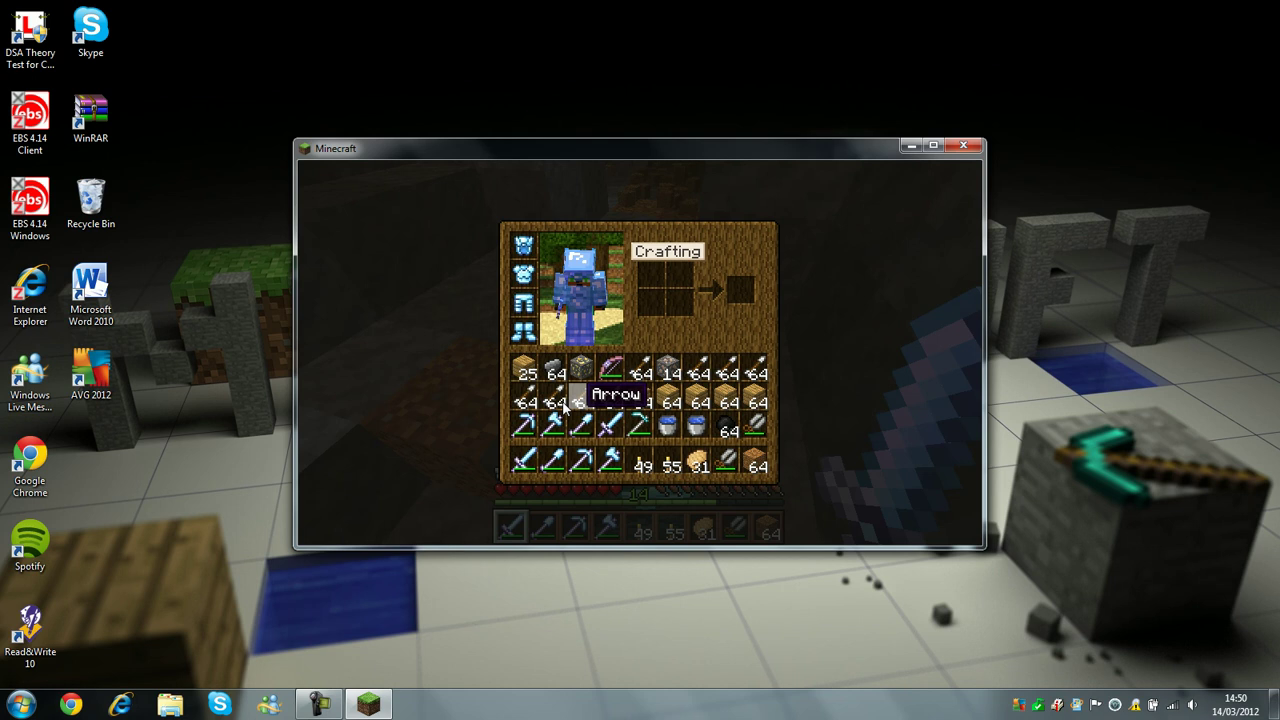
- Discard the arrow stack, swap the cobblestone slot for the diamond stack, and close the inventory
{"action": "left_click", "coordinate": [384, 337]}
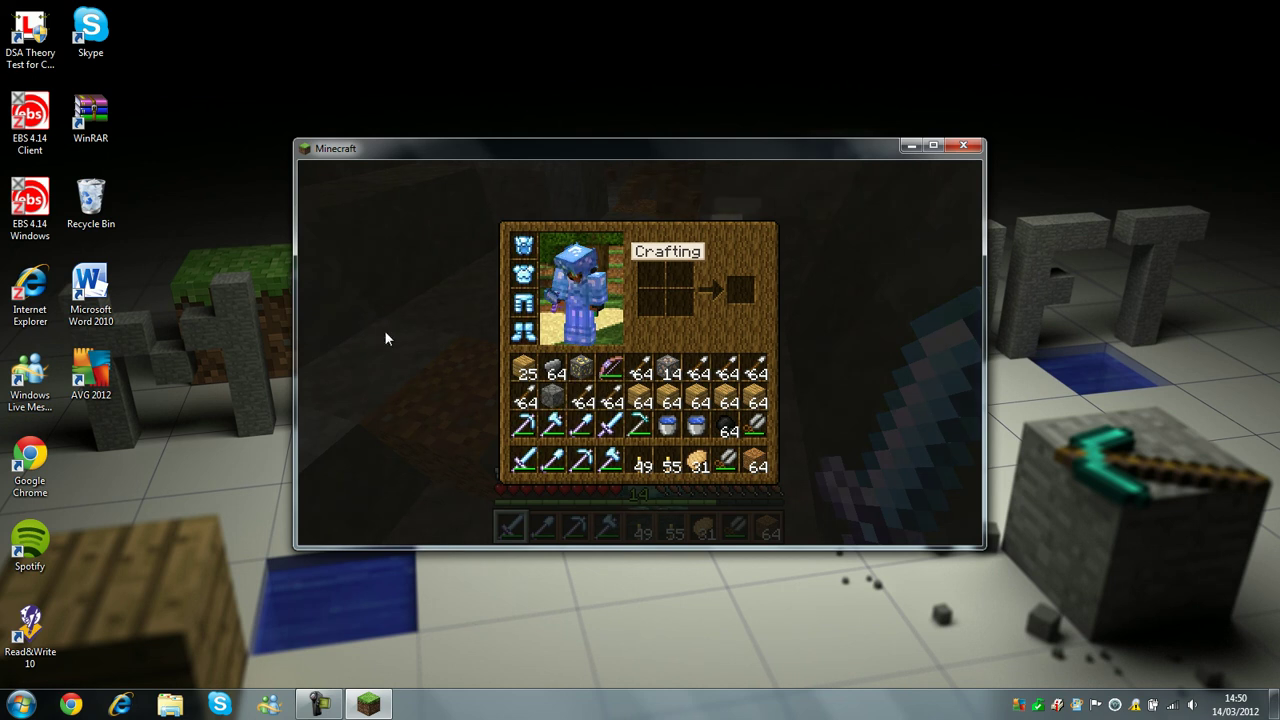
{"action": "left_click", "coordinate": [558, 405]}
{"action": "left_click", "coordinate": [446, 367]}
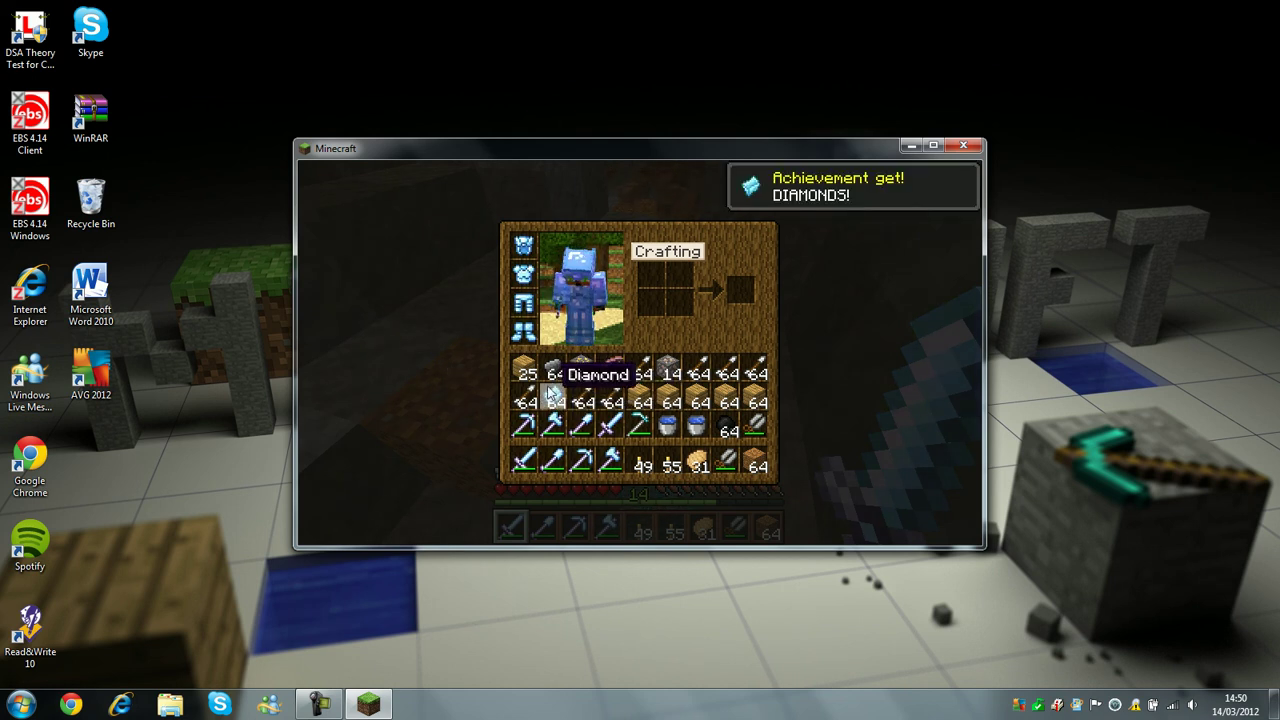
{"action": "key", "text": "e"}
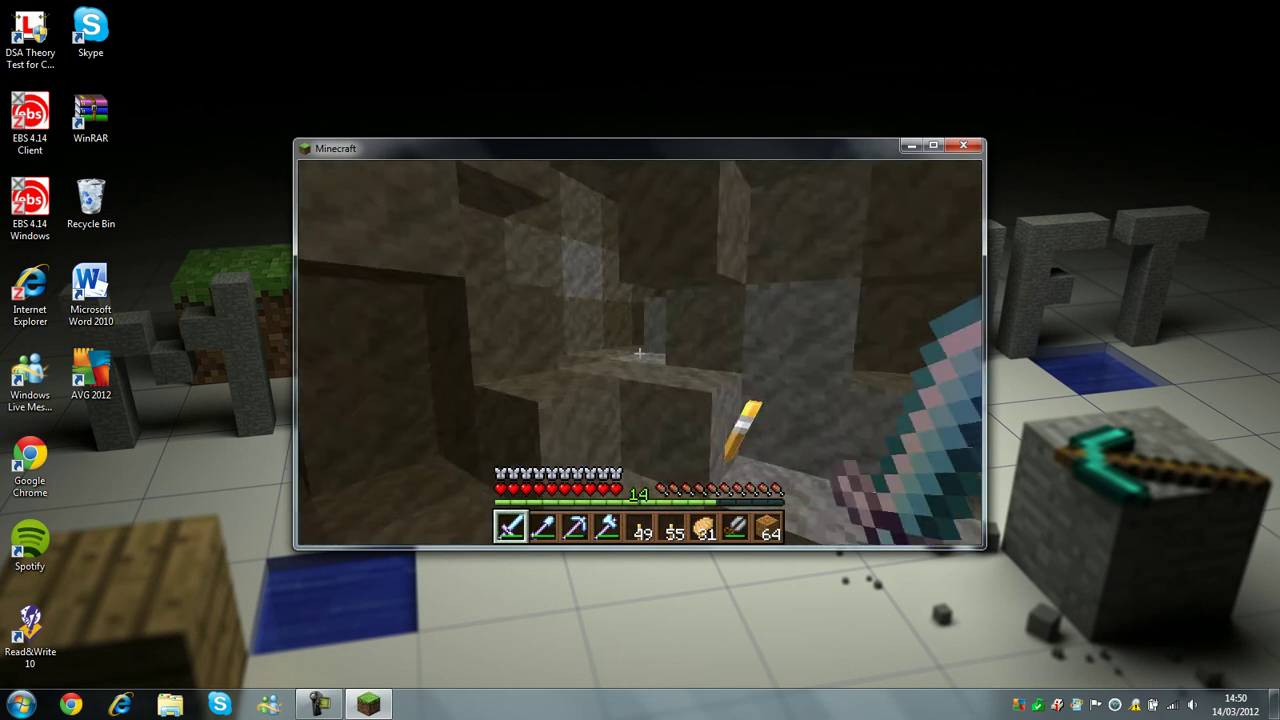